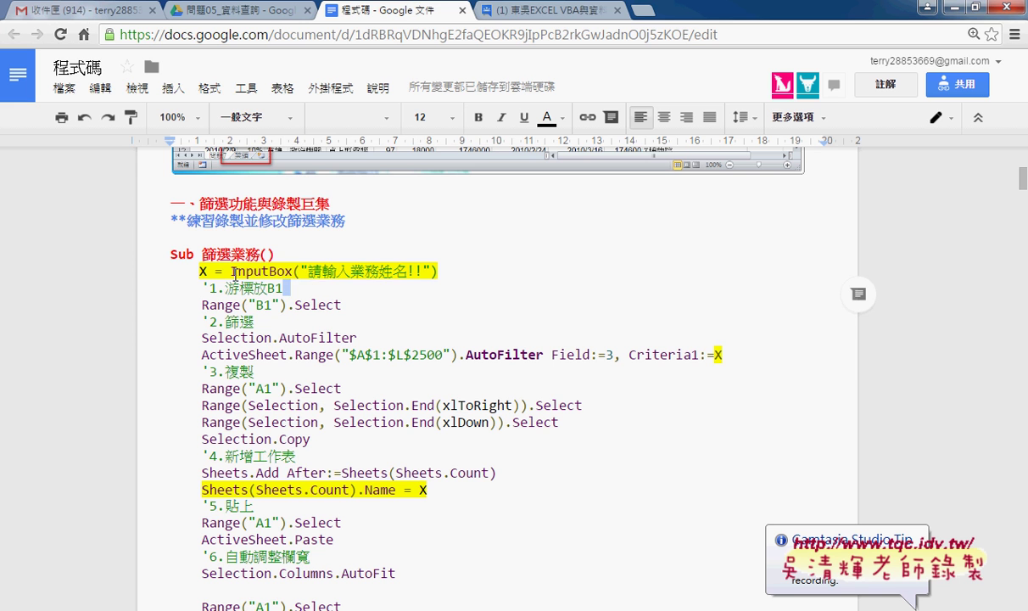
Step: Highlight the InputBox line setting X and point out X as filter criterion and sheet name
drag(200, 271, 438, 270)
click(720, 355)
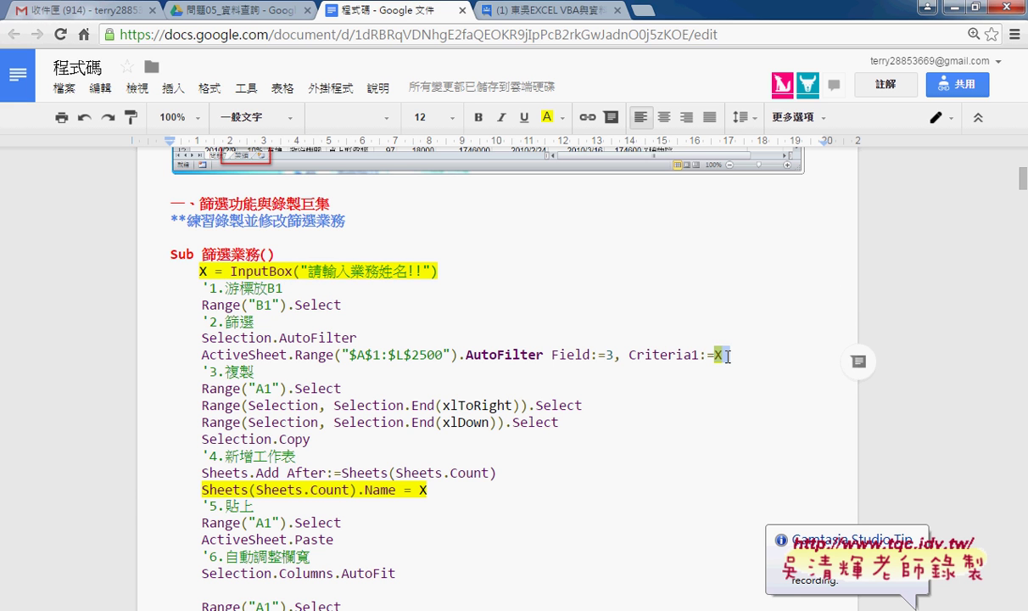
click(423, 490)
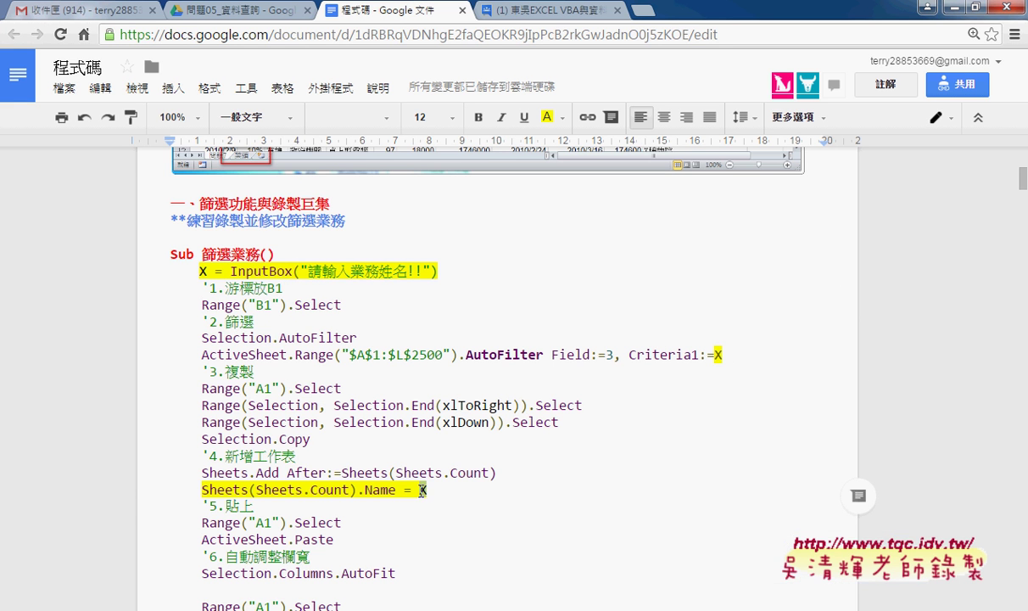
scroll(550, 456, down, 2)
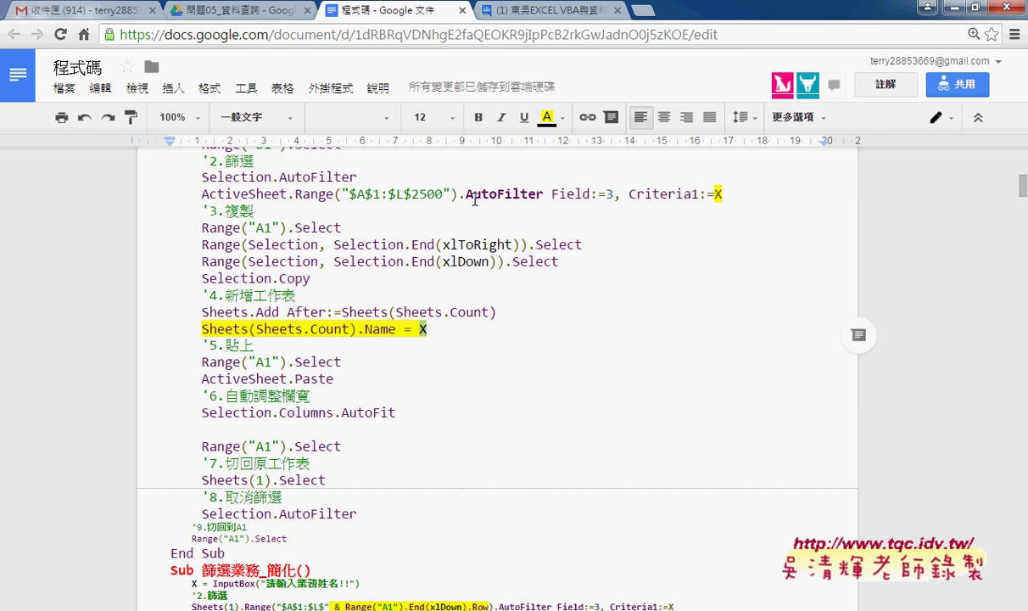
Step: Annotate AutoFilter, the X criterion, and Sheets .Name = X in red, then clear the annotations
drag(465, 194, 544, 195)
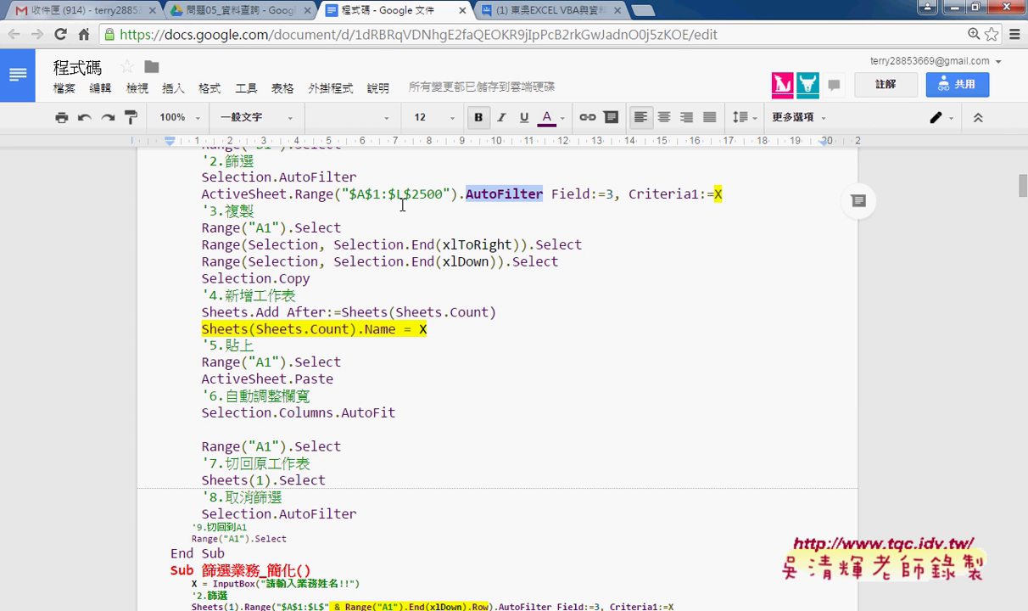
click(608, 194)
double_click(717, 194)
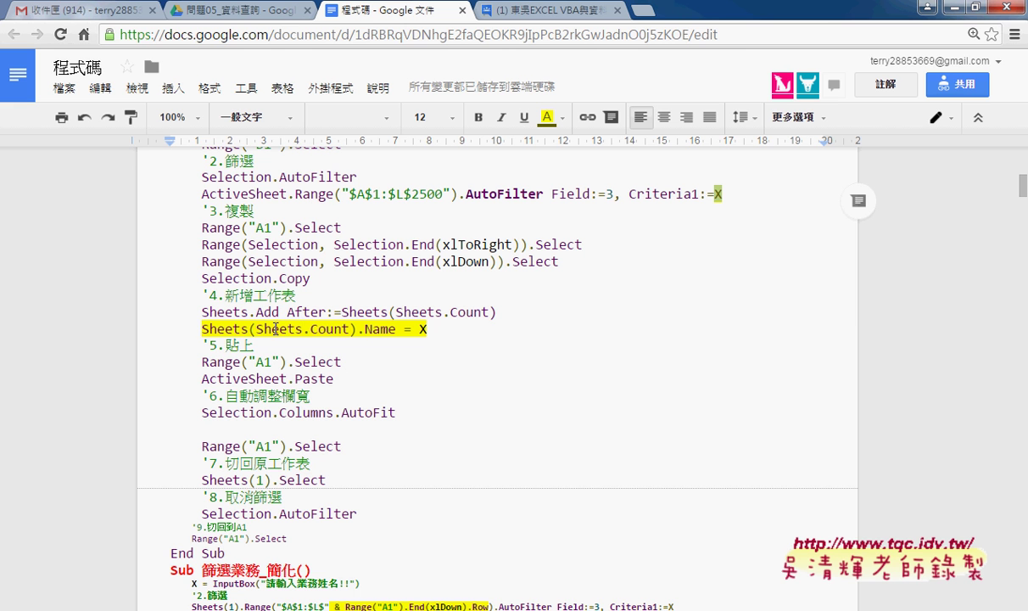
drag(357, 329, 397, 327)
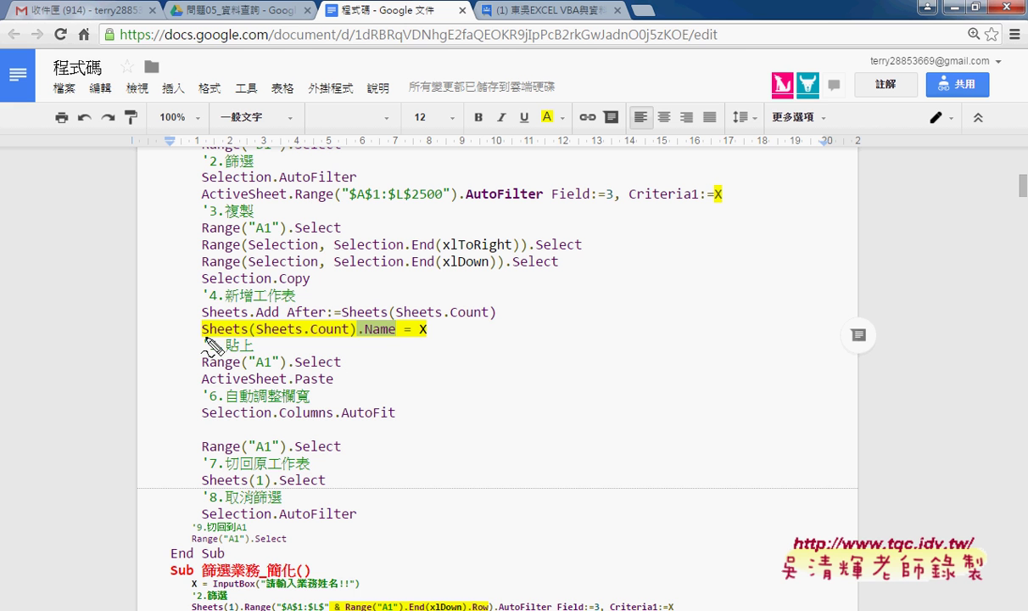
drag(201, 336, 246, 337)
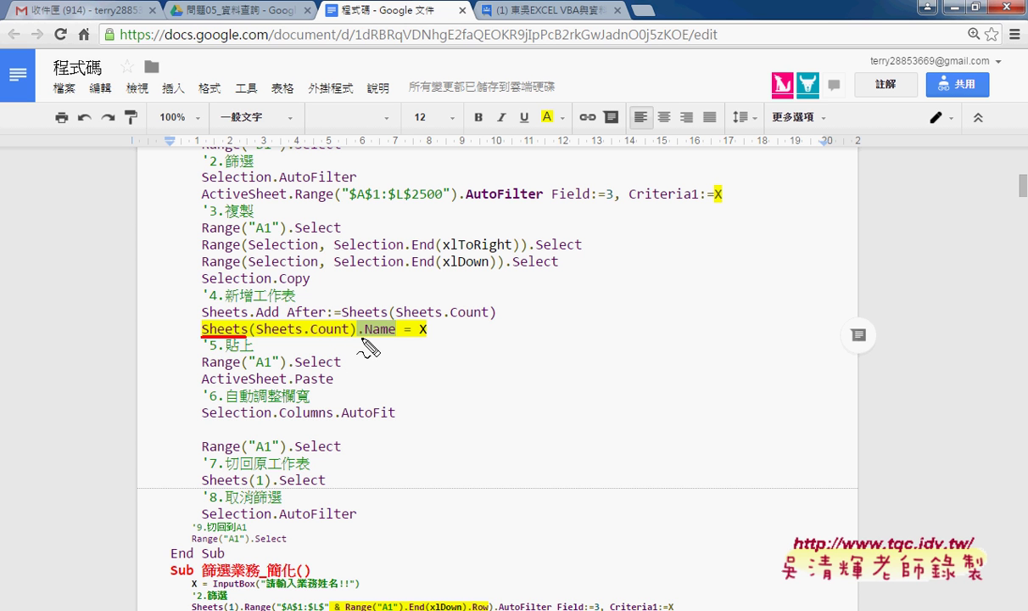
drag(359, 337, 395, 336)
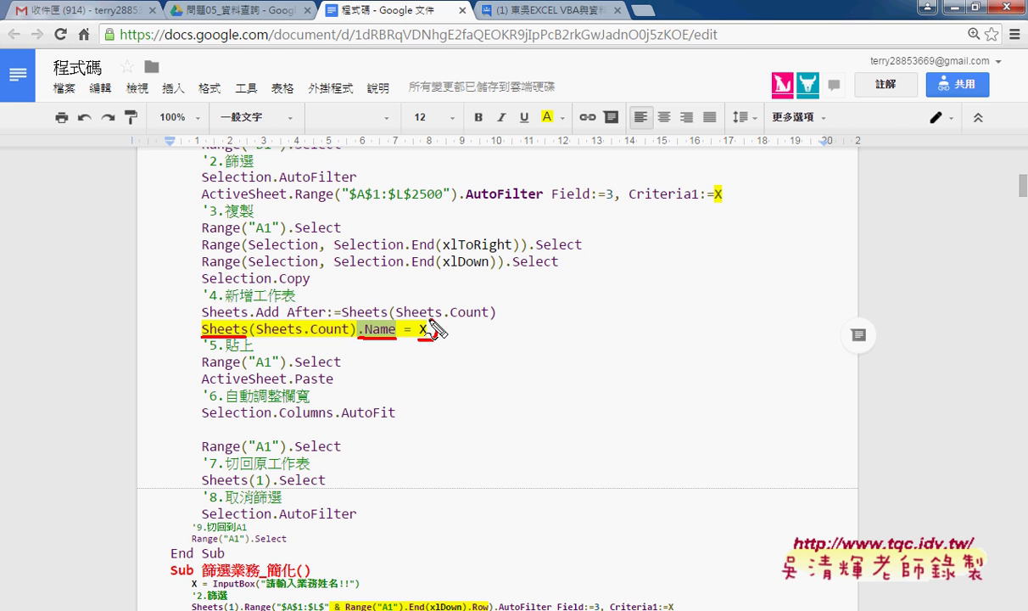
drag(433, 322, 417, 340)
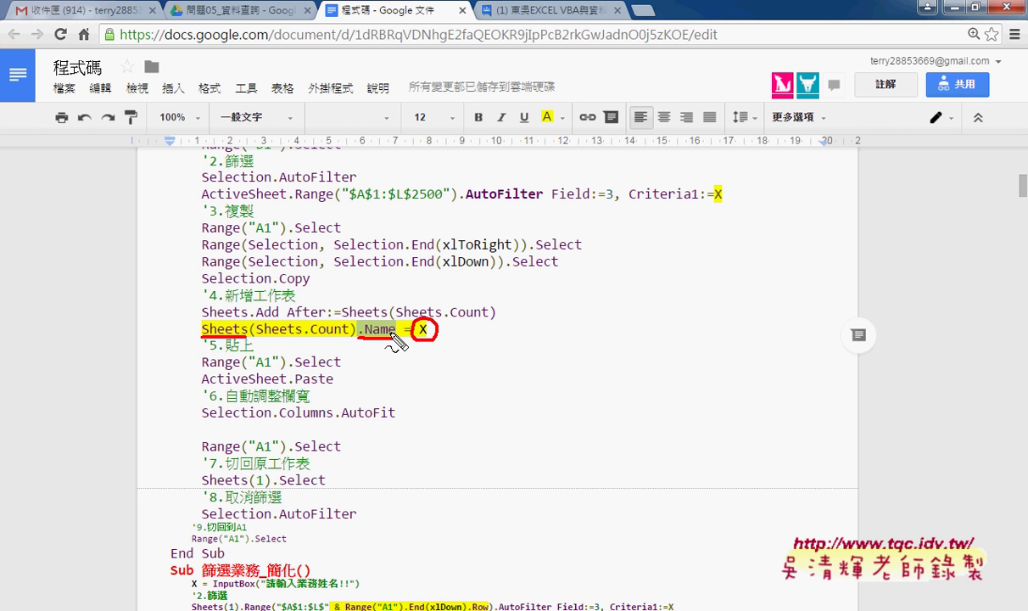
key(Escape)
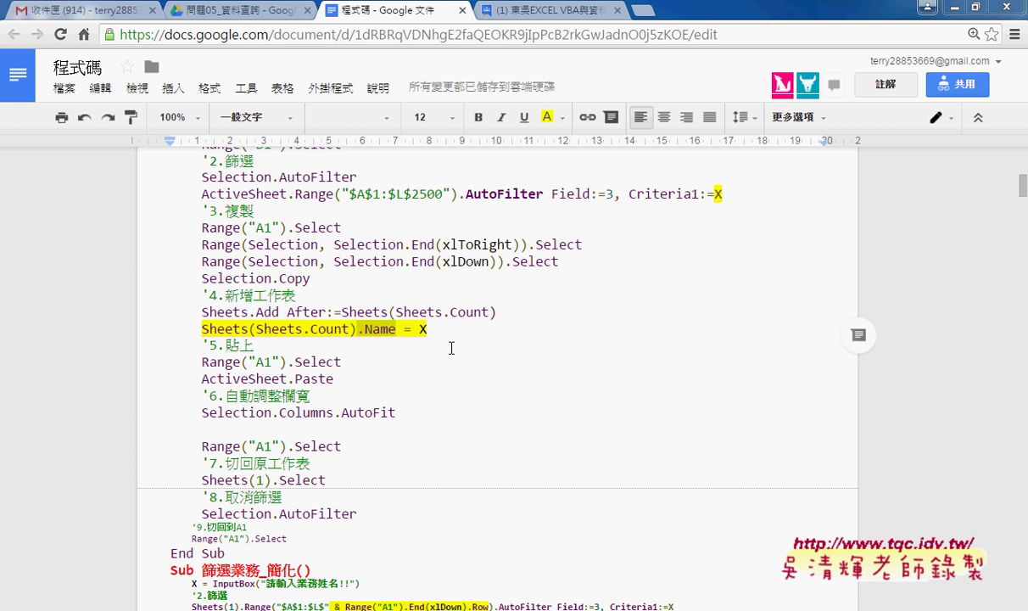
click(456, 353)
Step: Scroll the notes down to the section on keeping buttons from deforming
scroll(456, 354, down, 2)
scroll(456, 353, down, 2)
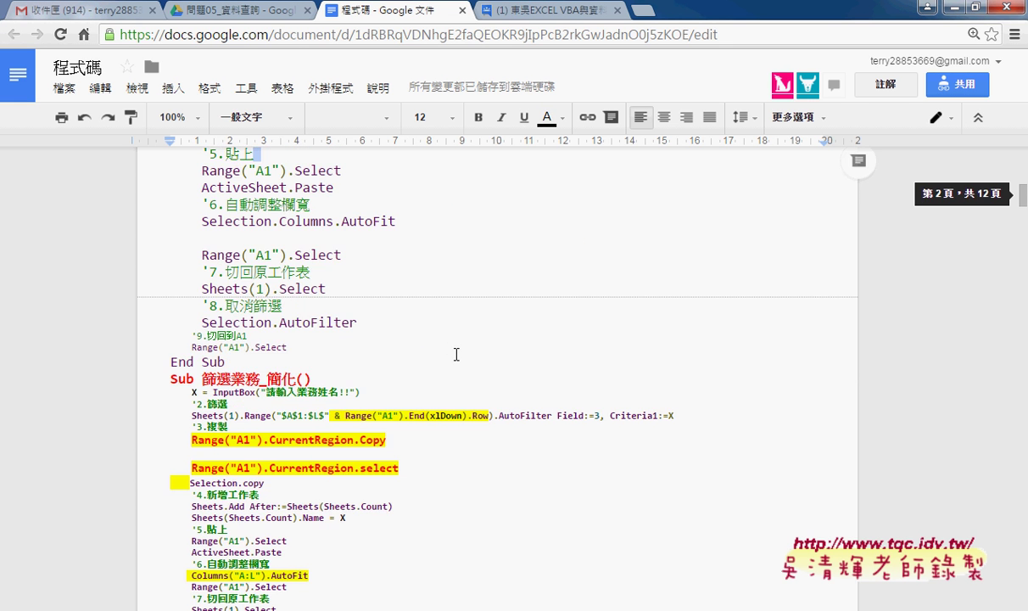
scroll(456, 353, down, 3)
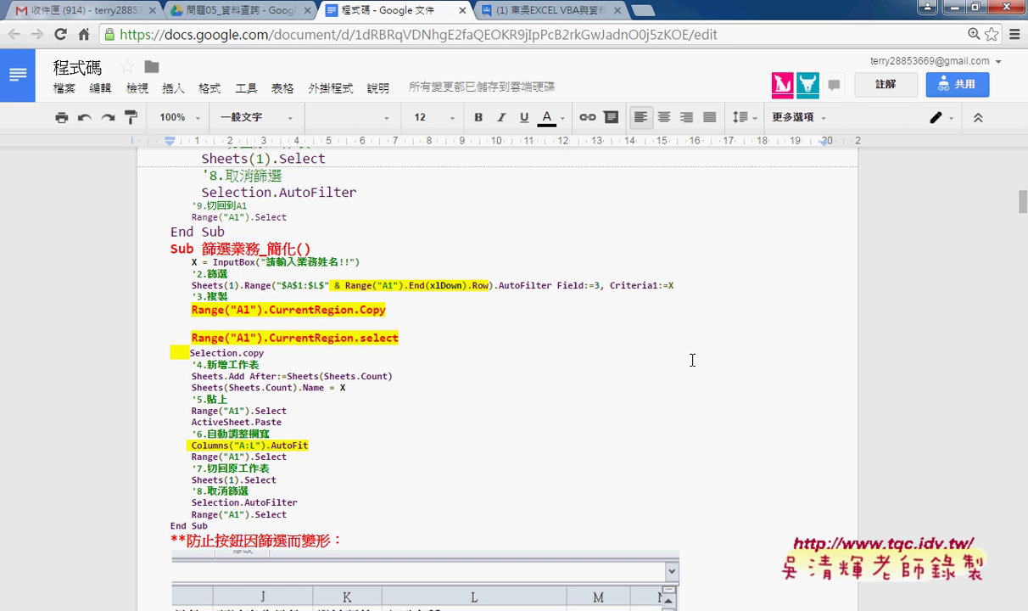
scroll(669, 348, down, 2)
scroll(692, 360, down, 3)
scroll(692, 359, down, 2)
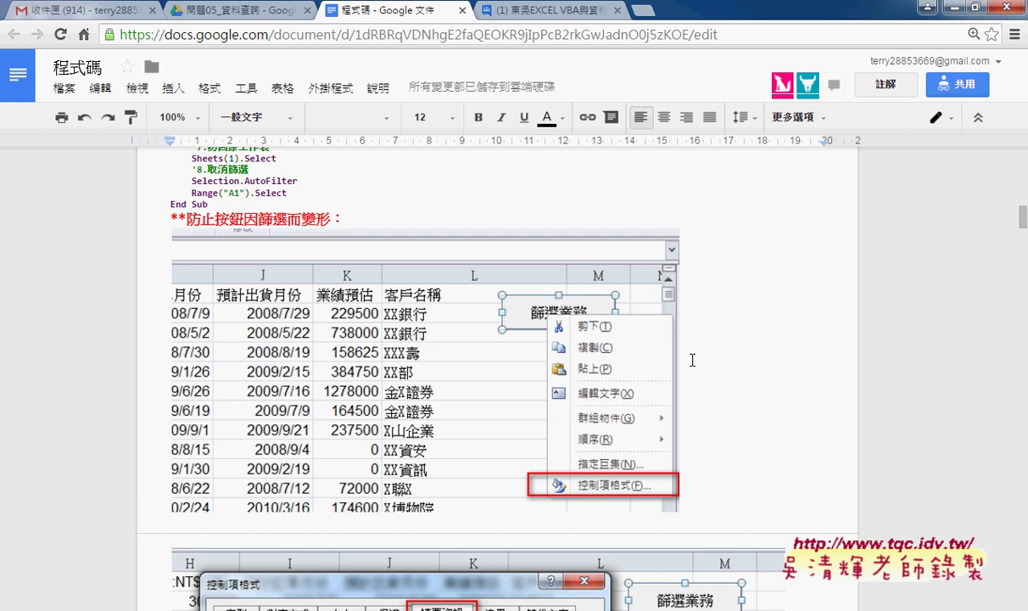
scroll(692, 359, down, 1)
scroll(475, 331, up, 1)
Step: Minimize Chrome and switch from the VBA editor to the 問題05 Excel workbook
click(953, 10)
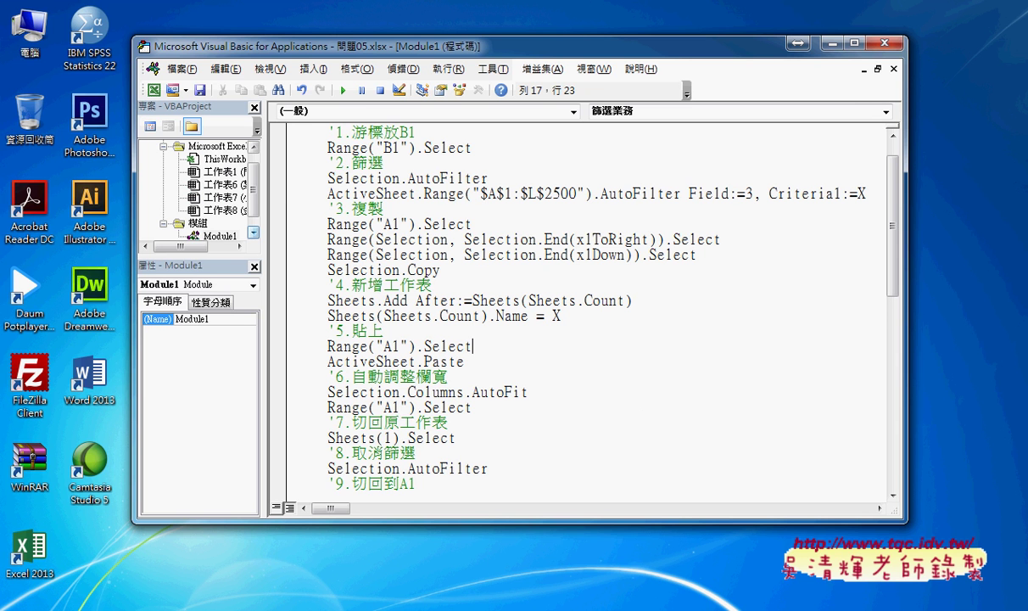
click(111, 509)
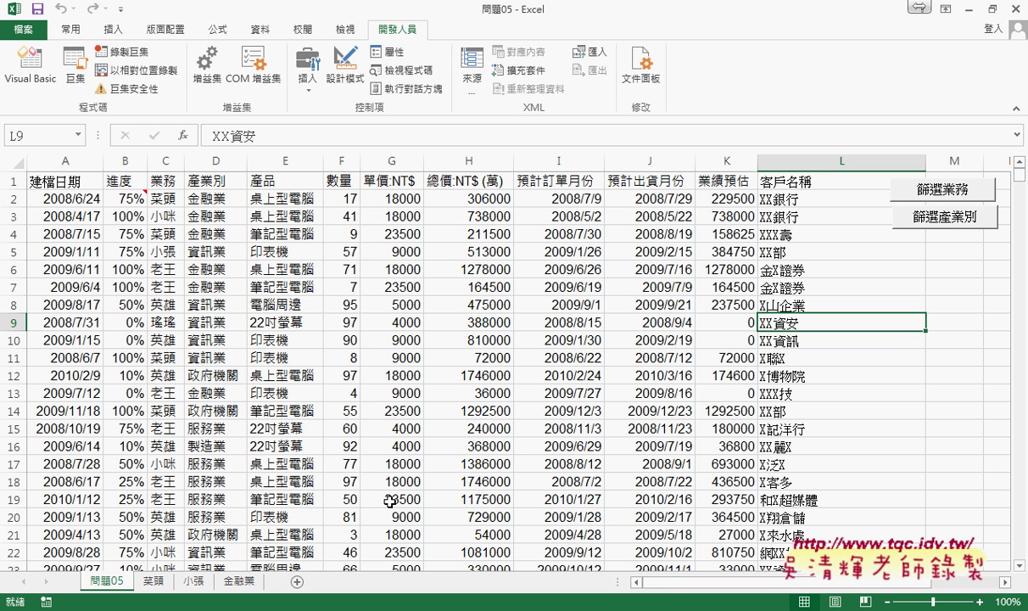
Step: Run the 篩選業務 macro with salesperson 老王 to create a 老王 worksheet
click(892, 192)
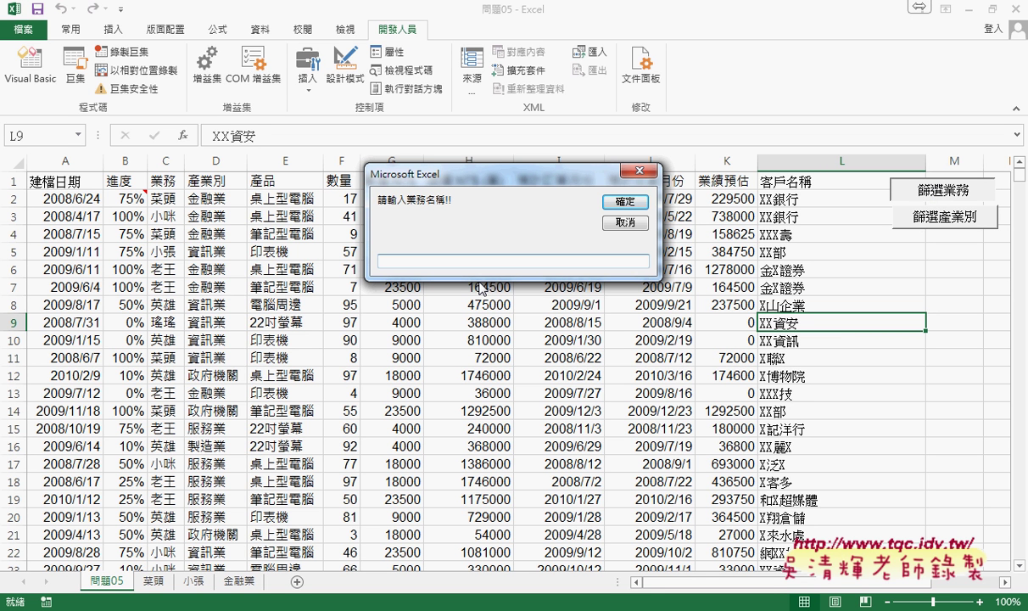
text(v)
text(老王)
click(627, 201)
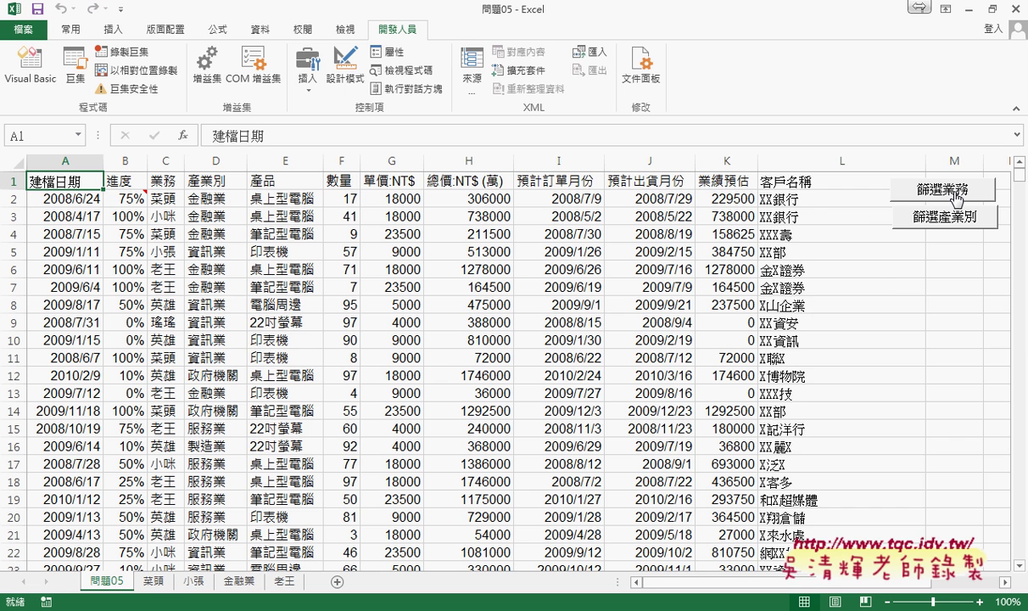
Step: Set the 篩選業務 button to 大小位置不隨儲存格改變 in its control format
right_click(911, 191)
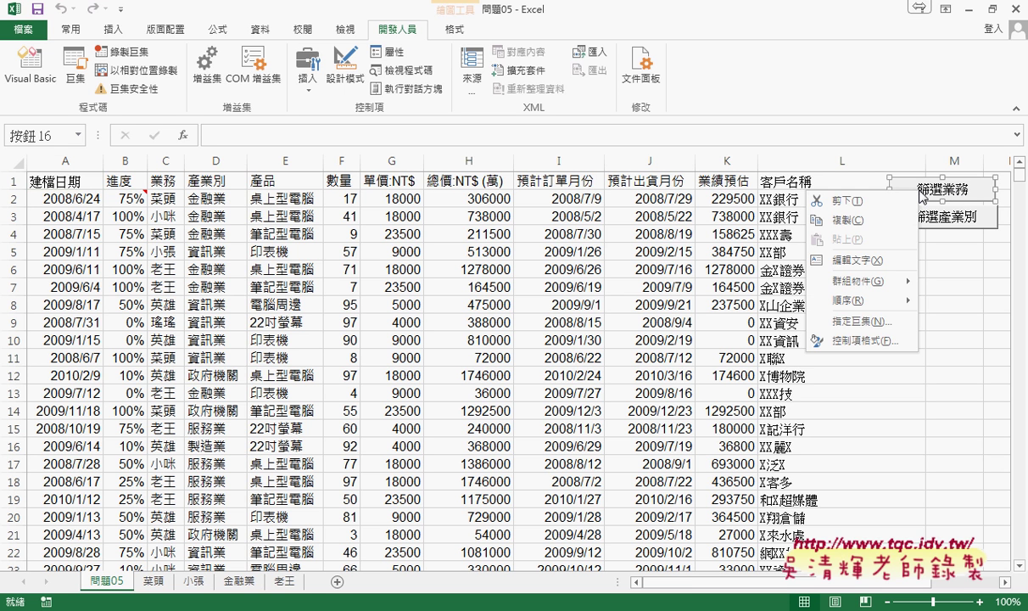
click(865, 342)
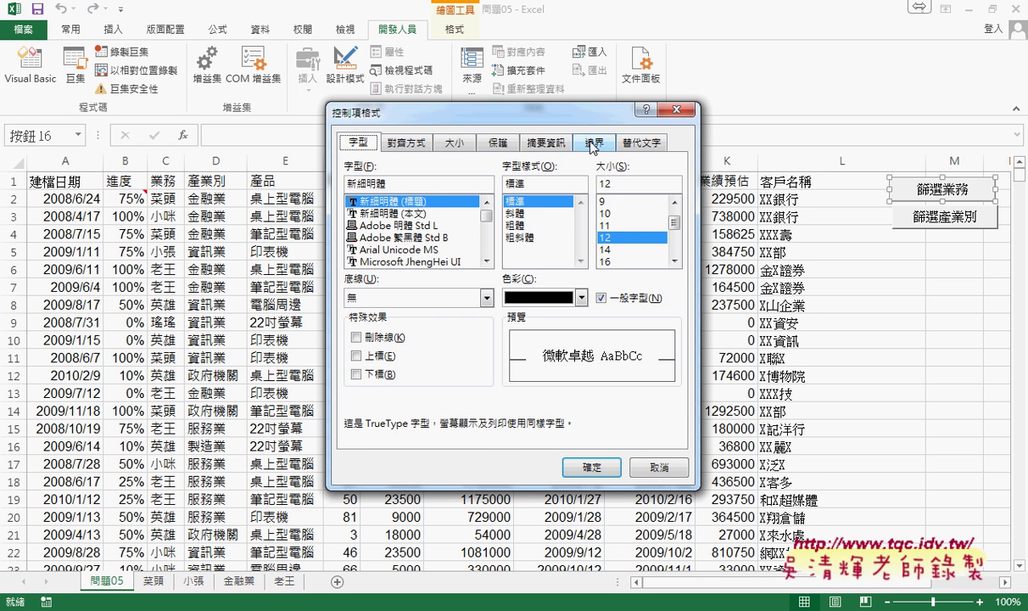
click(546, 145)
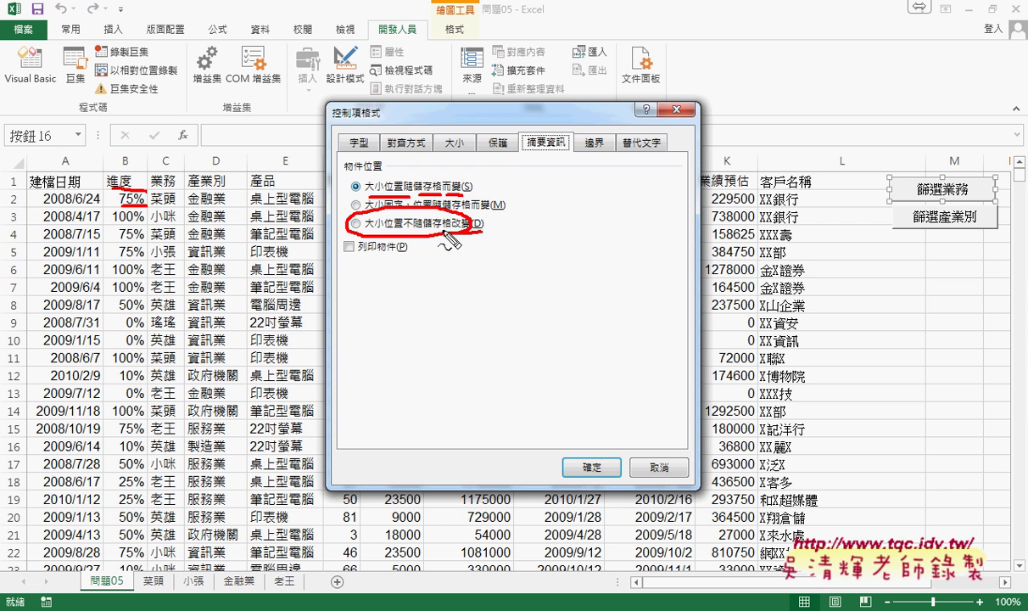
click(389, 222)
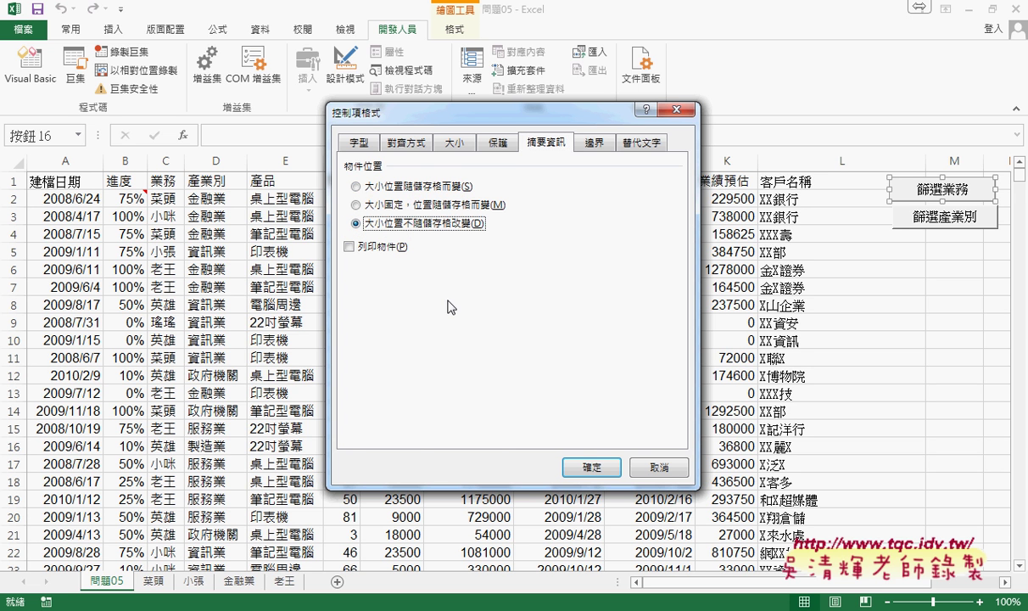
click(594, 467)
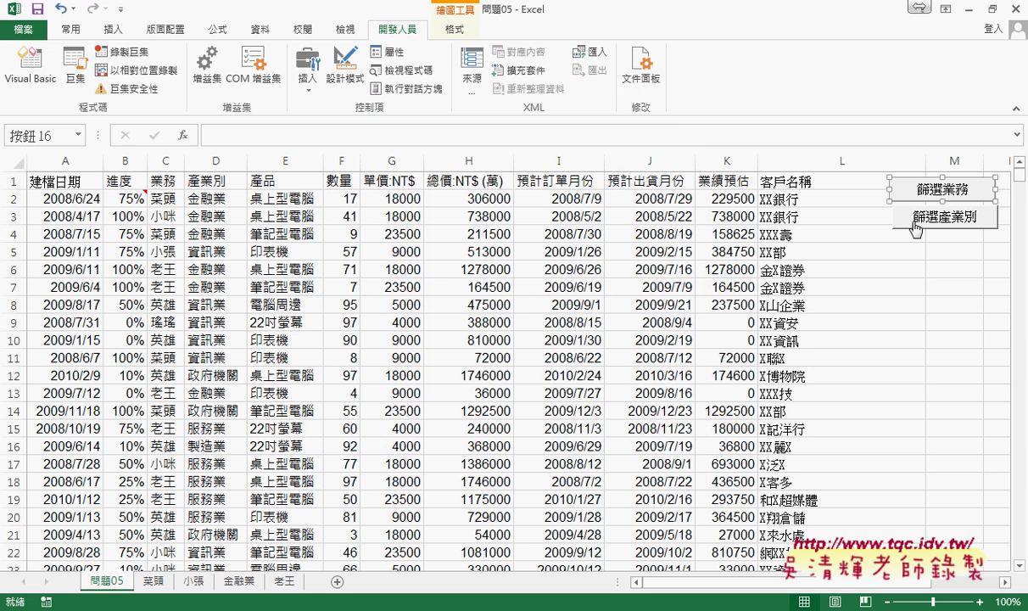
Step: Apply 大小位置不隨儲存格改變 to the 篩選產業別 button, then return to the Google Docs notes
right_click(864, 217)
click(862, 369)
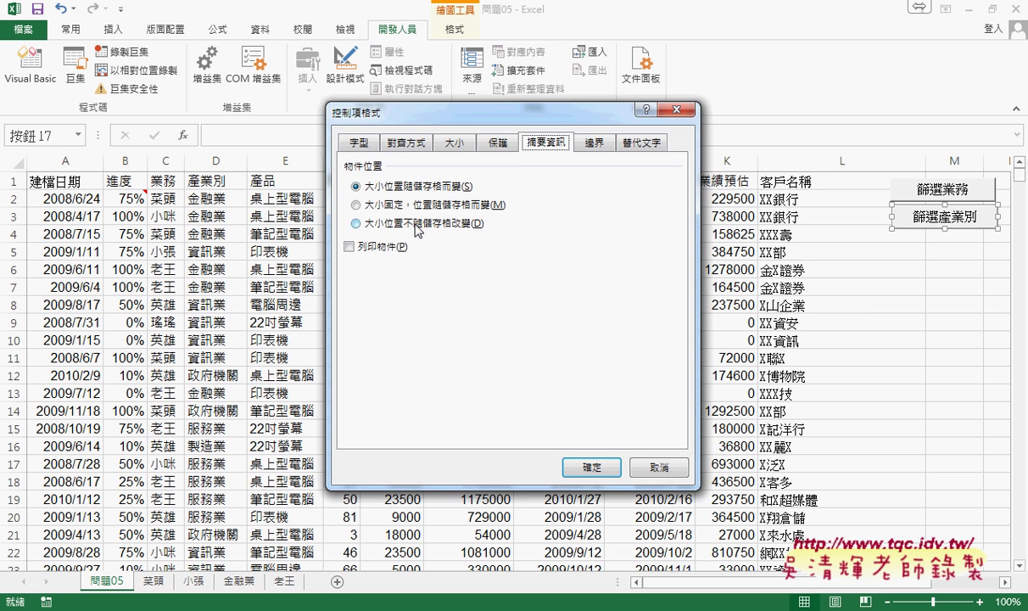
click(375, 223)
click(594, 467)
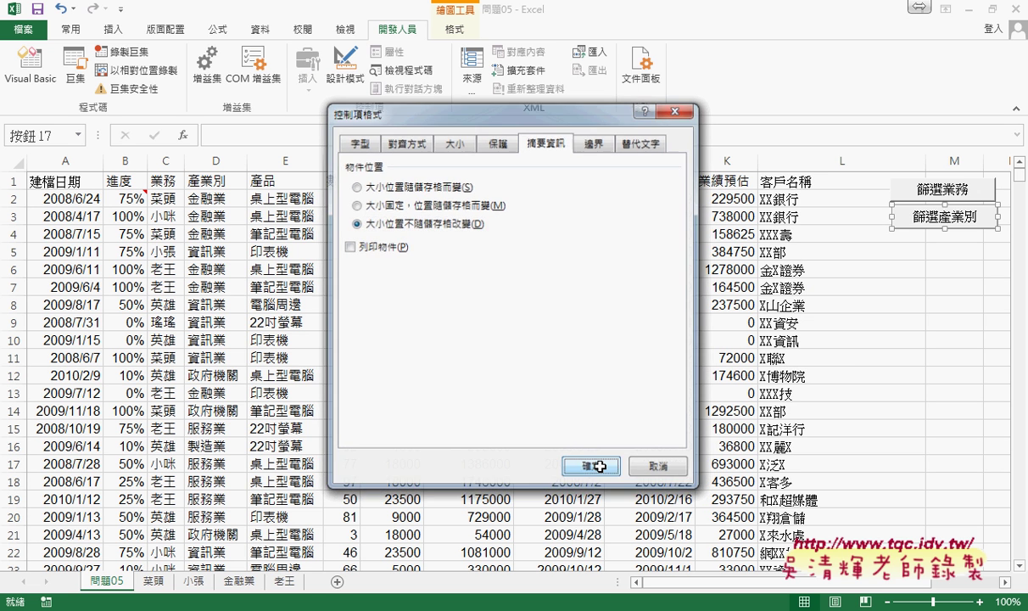
key(Escape)
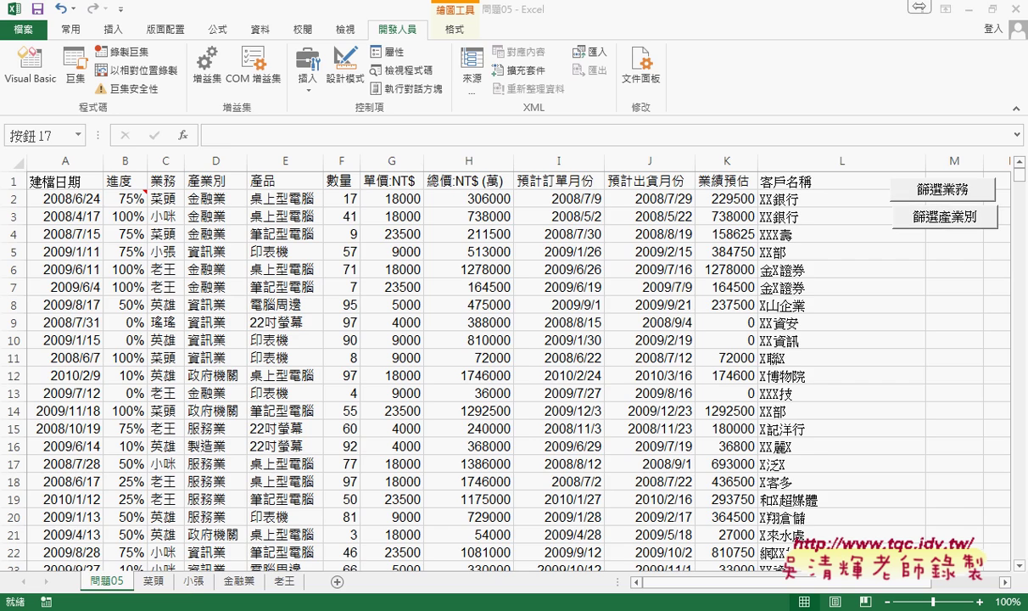
key(alt+Tab)
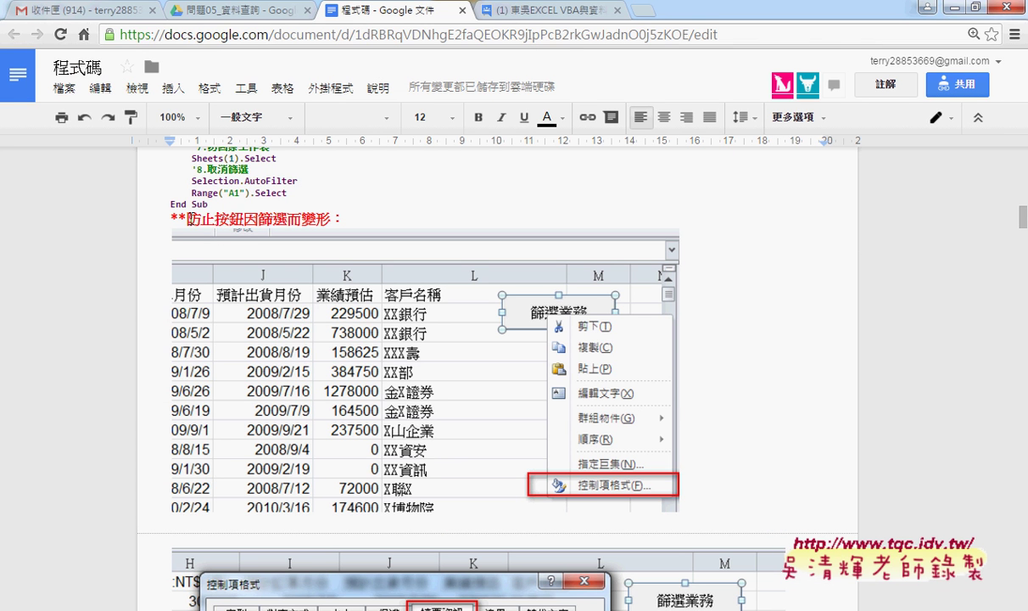
Step: Select the button-protection heading and scroll down to the 篩選業務_防呆 error-guard code section
drag(184, 217, 329, 217)
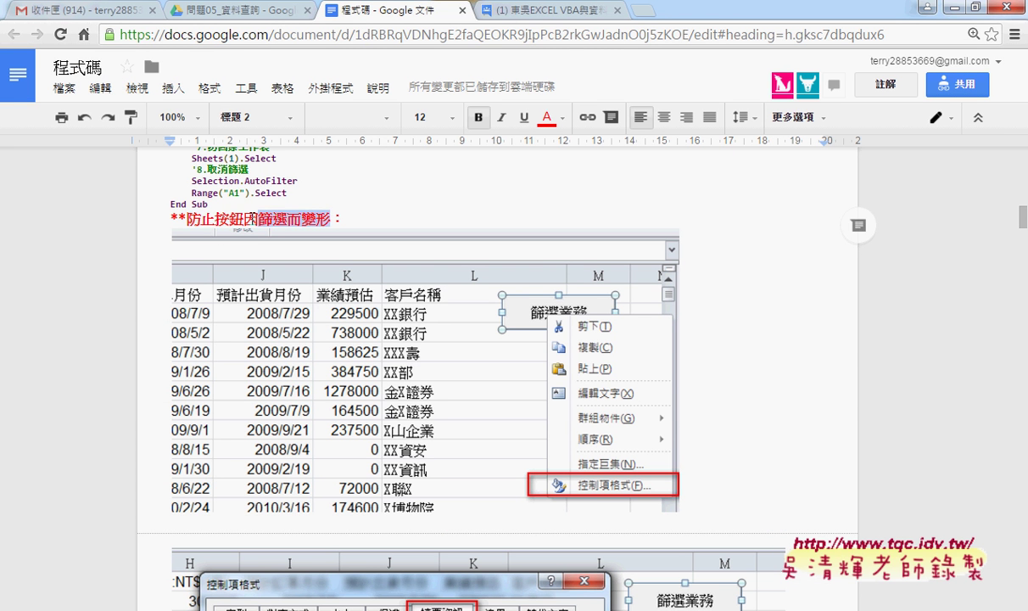
scroll(543, 357, down, 3)
scroll(542, 356, down, 2)
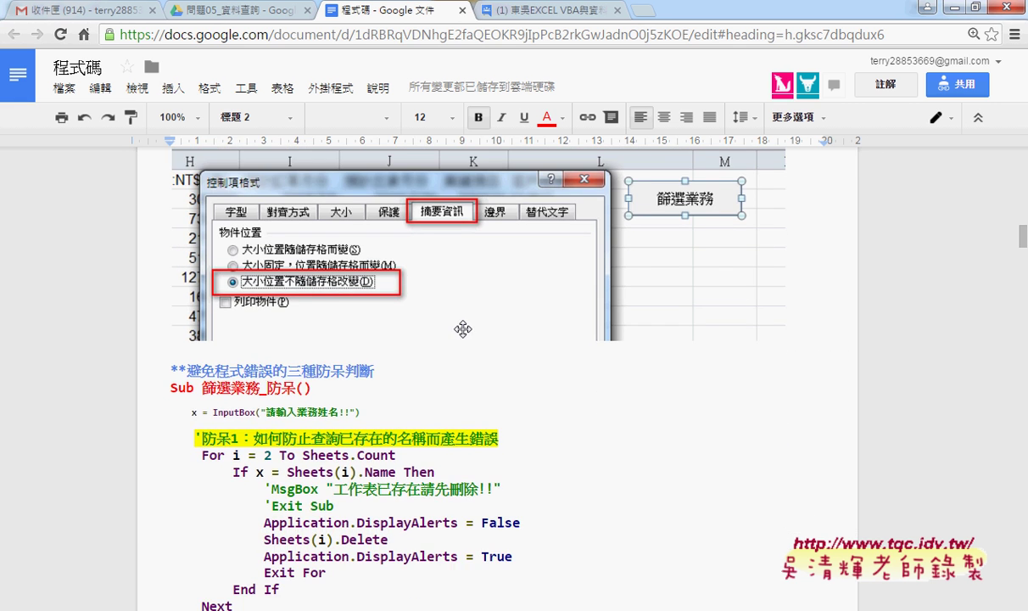
scroll(462, 329, down, 2)
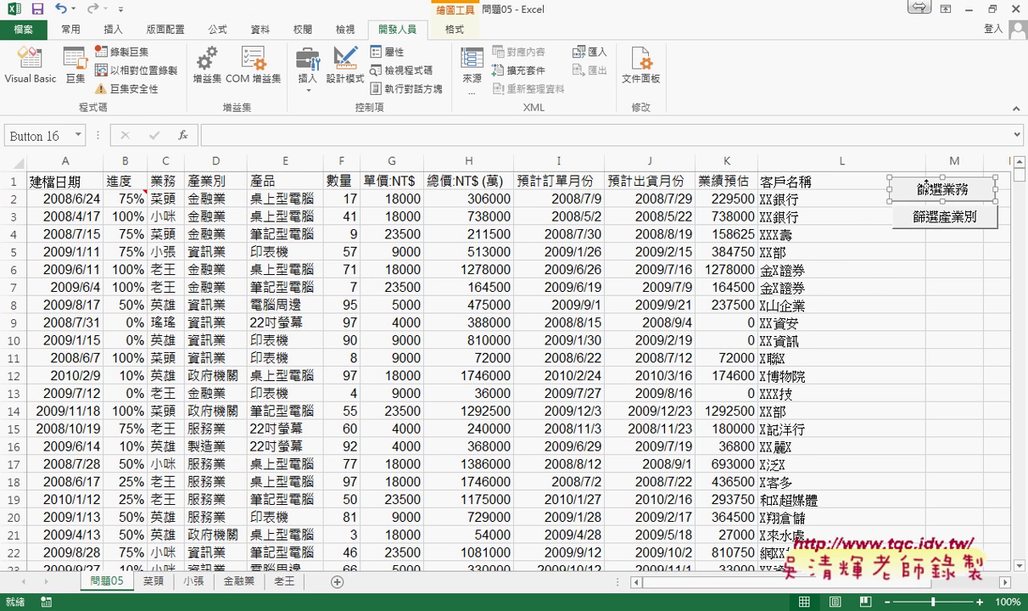
Step: Open the 篩選業務 macro's code in the VBA editor via the button's Assign Macro Edit
right_click(899, 186)
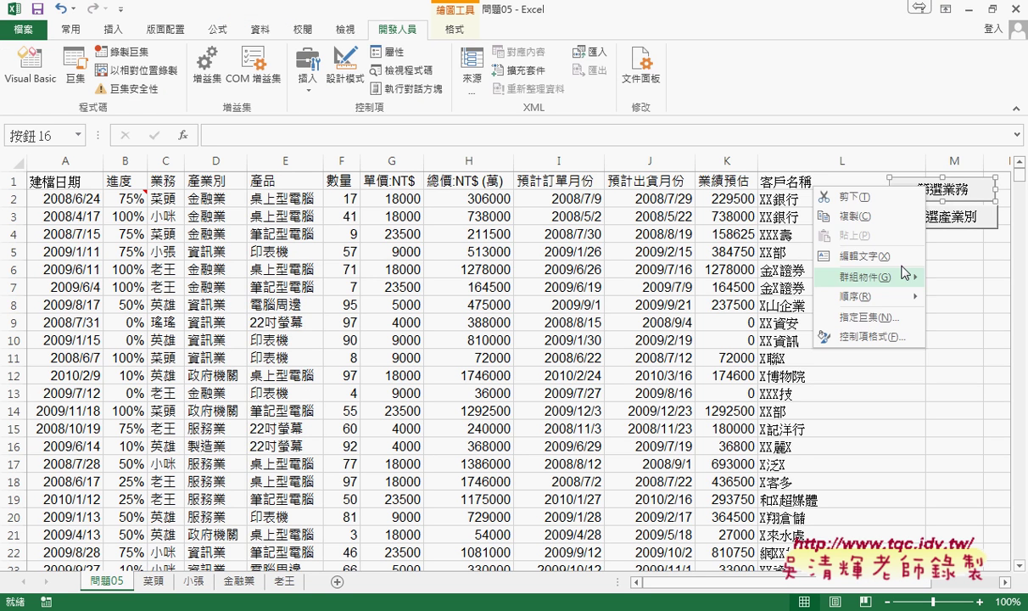
click(884, 325)
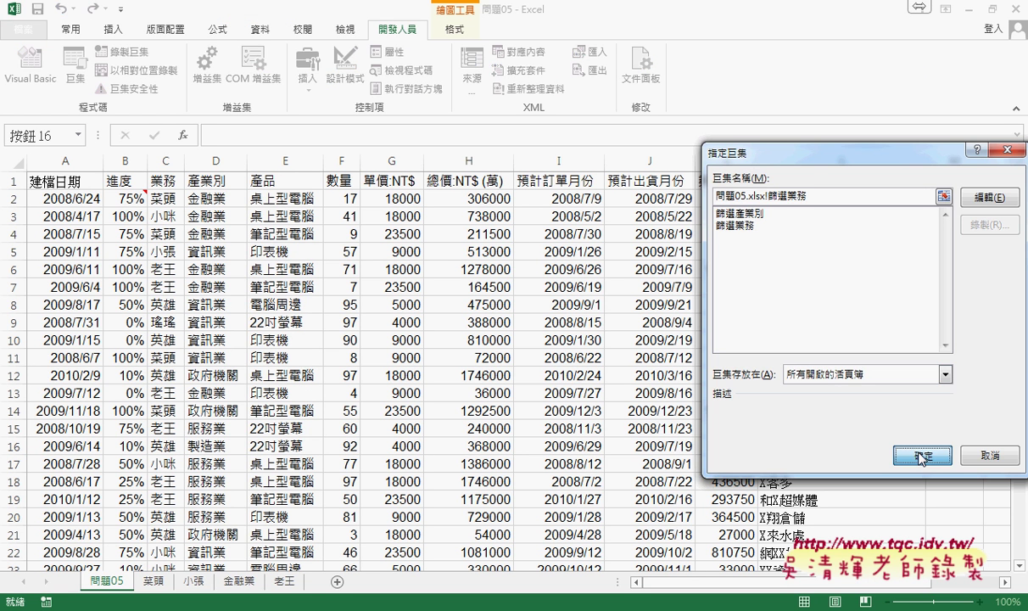
click(989, 197)
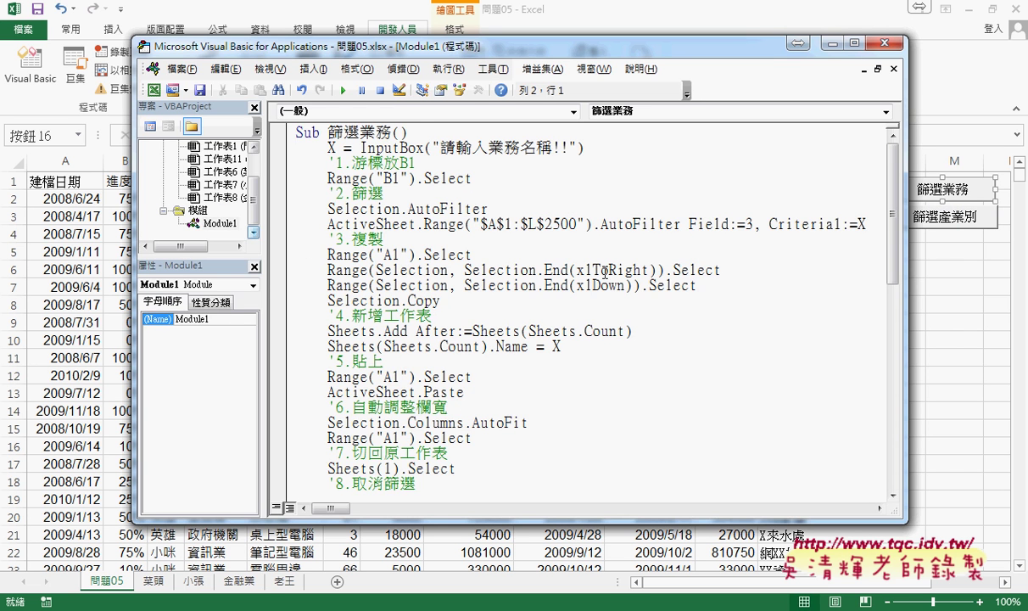
drag(252, 233, 203, 233)
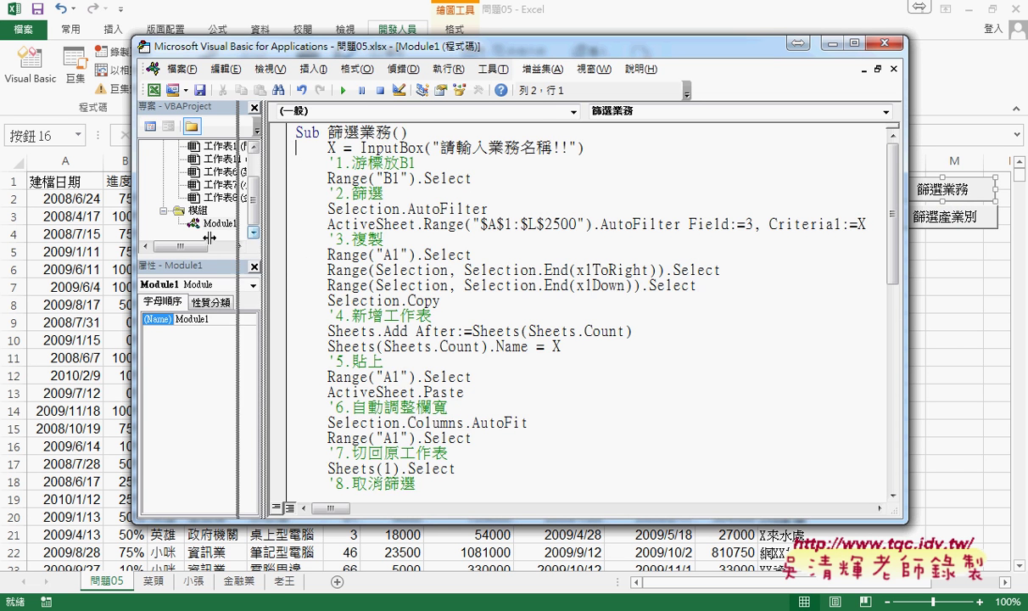
Step: Highlight Criteria1:=X and the variable X on the AutoFilter line
drag(804, 224, 706, 224)
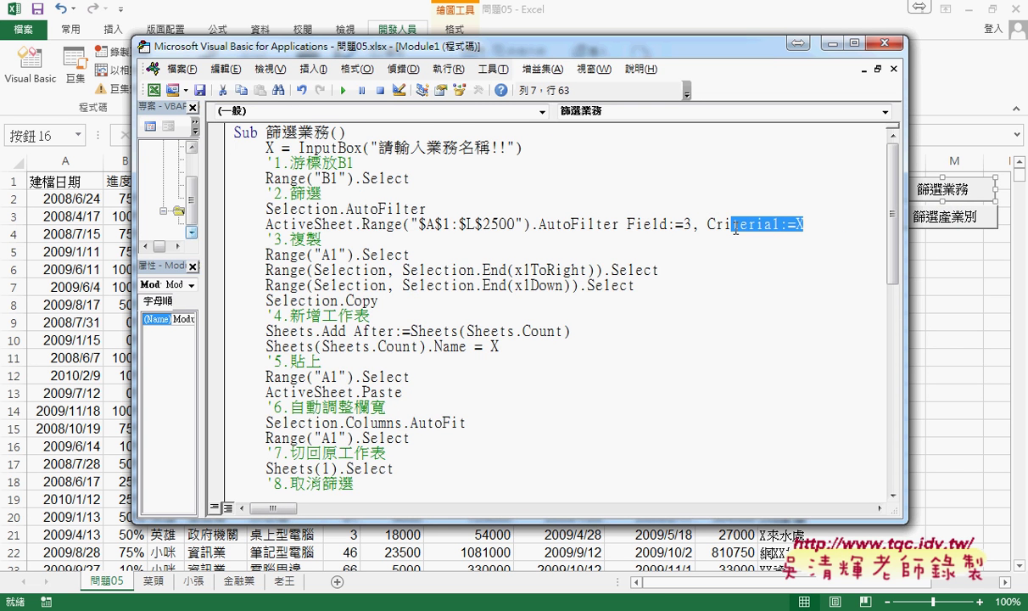
click(806, 224)
key(Left)
key(Left)
key(Left)
key(shift+Left)
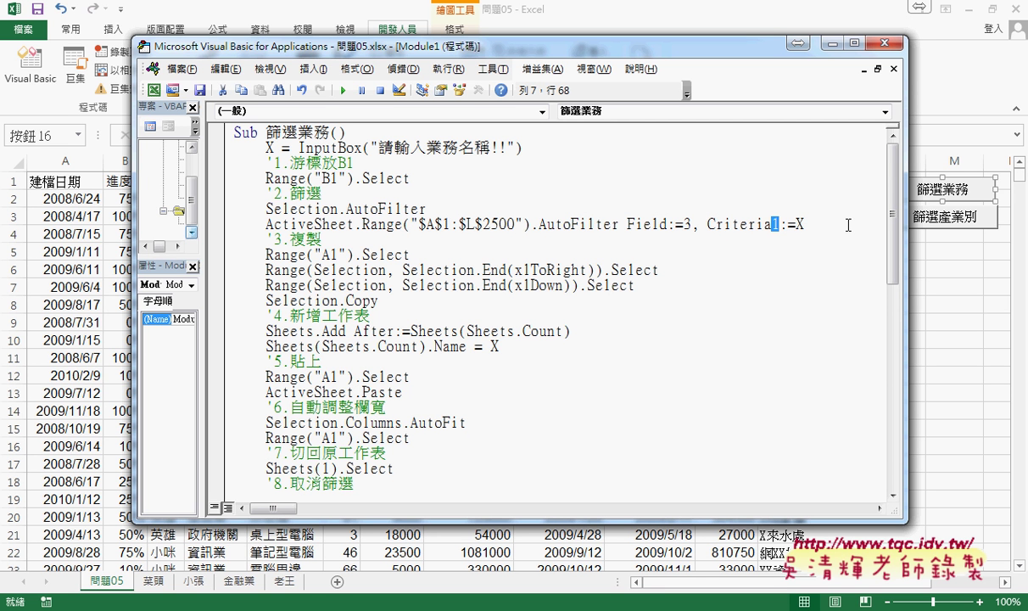
double_click(798, 224)
Step: Move the VBA editor window aside to reveal more of the sheet data
drag(364, 48, 524, 48)
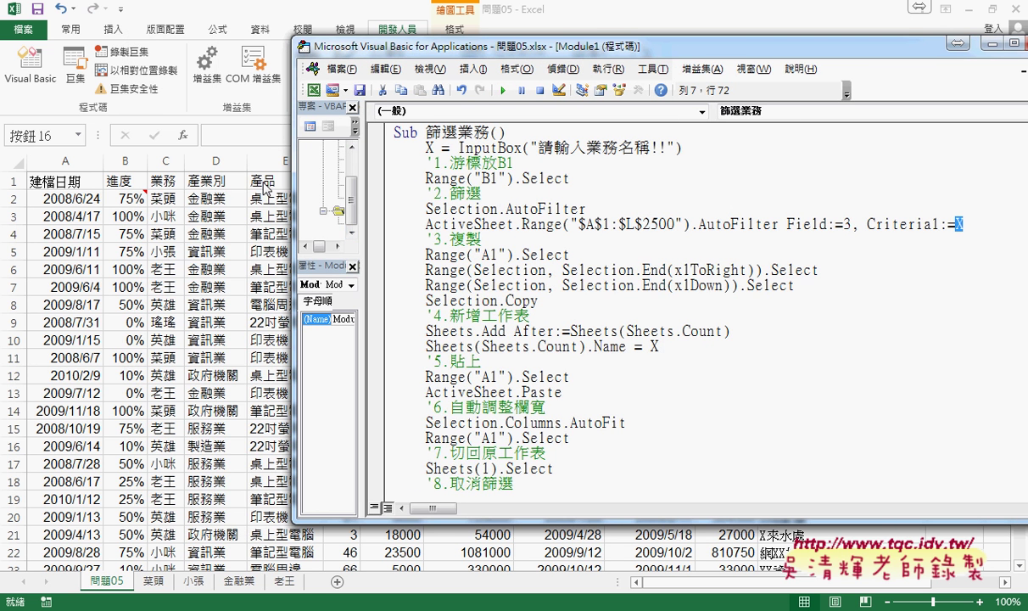
drag(395, 48, 409, 48)
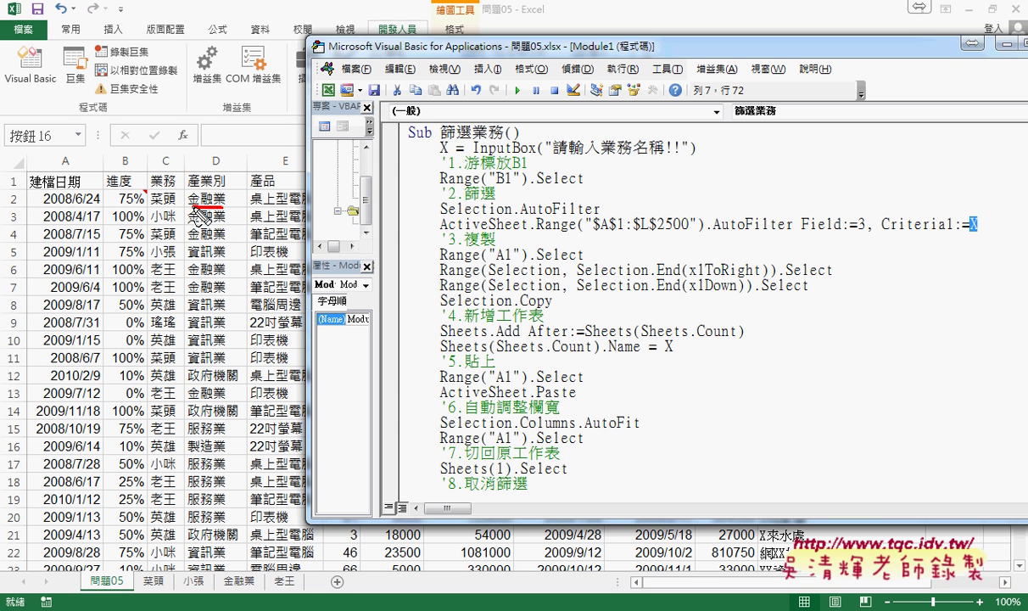
drag(212, 207, 191, 207)
drag(374, 58, 431, 58)
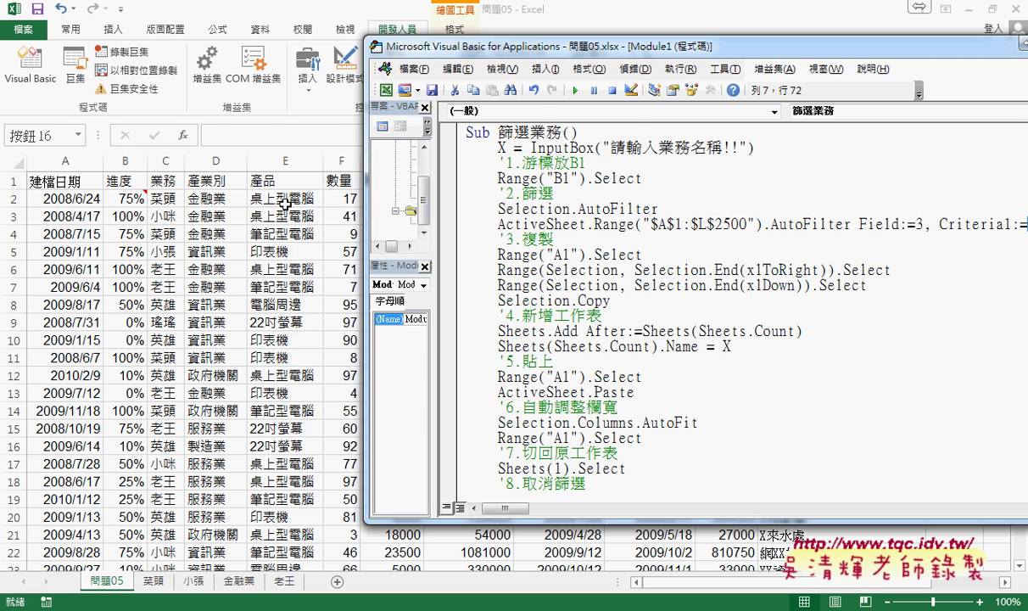
Step: Select 業務 header cell C1 and open Record Macro with default name 巨集2
click(283, 211)
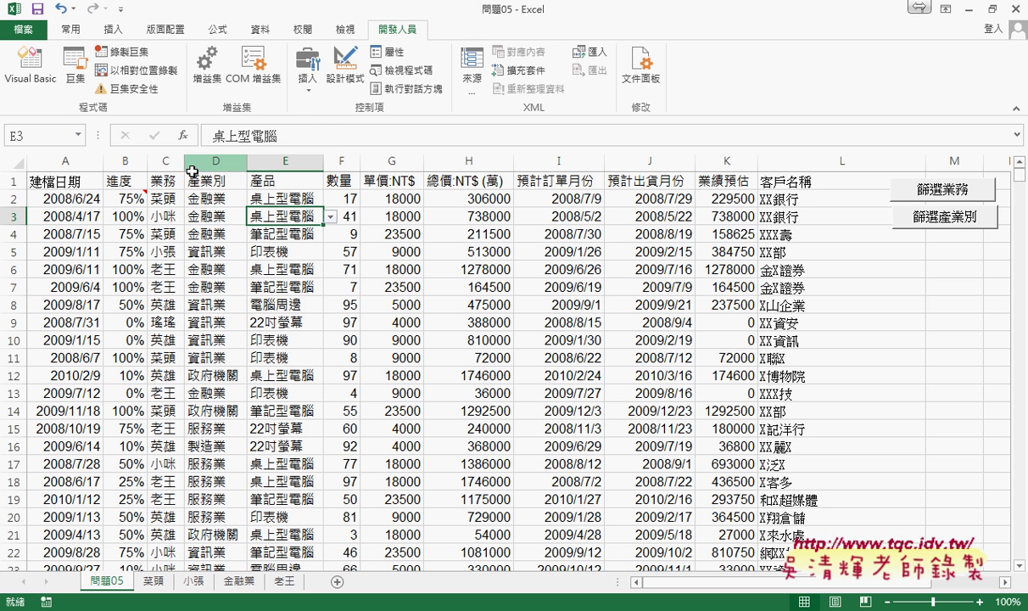
click(166, 180)
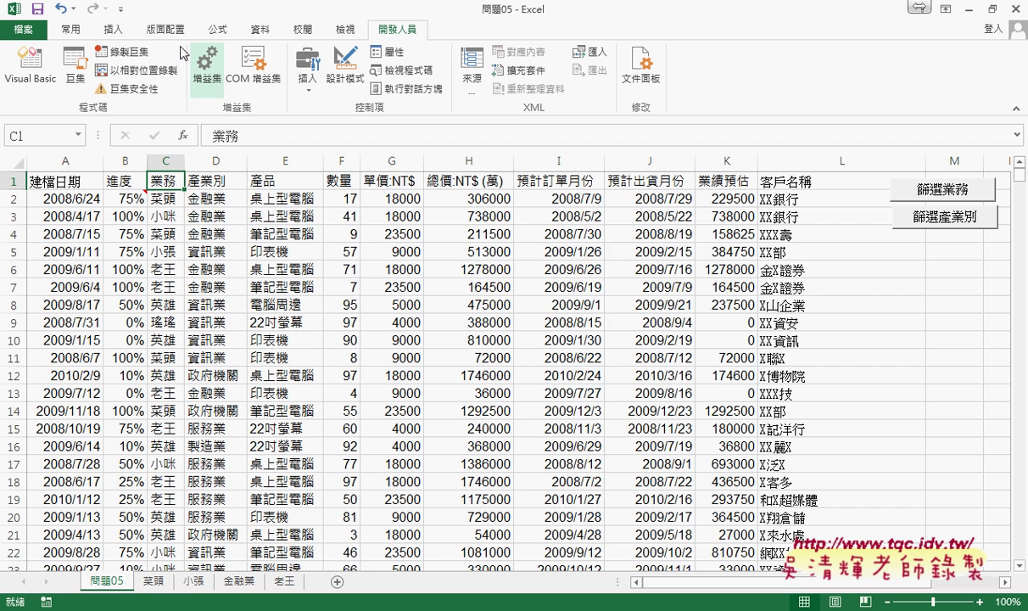
click(125, 51)
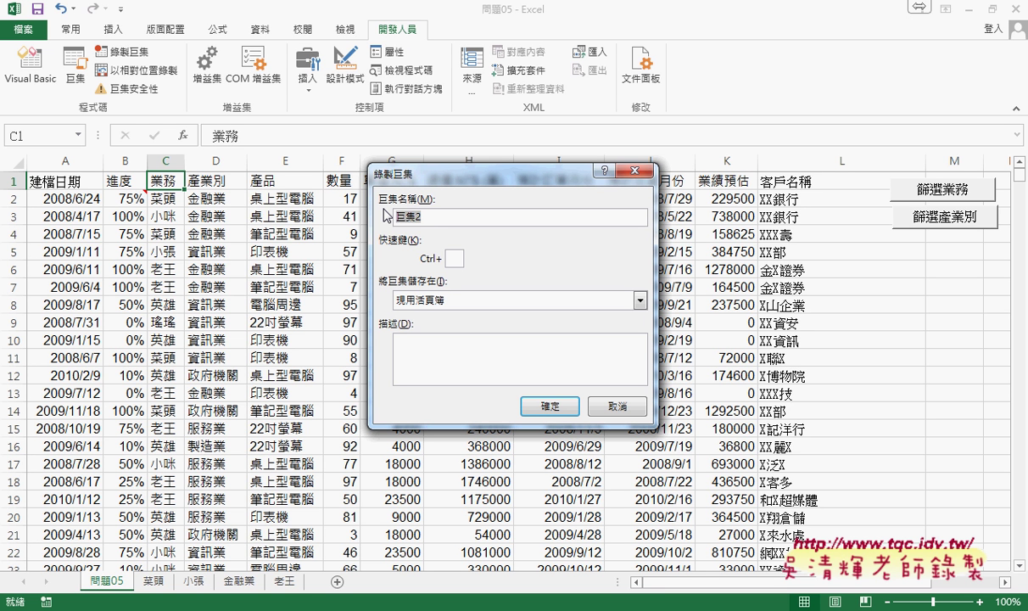
Step: Start recording 巨集2 and turn on Data Filter for the table headers
click(567, 414)
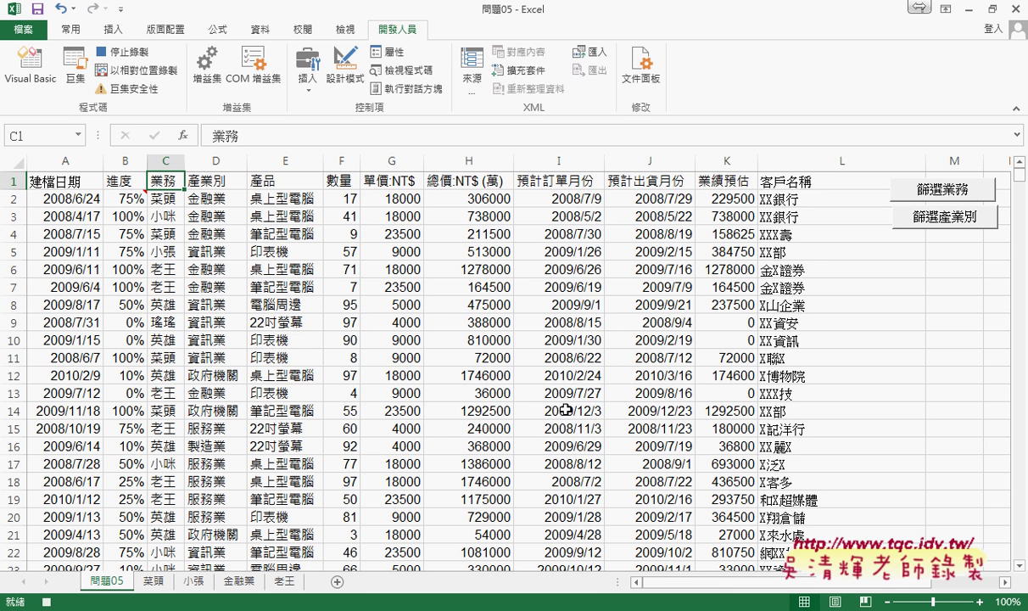
click(270, 32)
click(431, 74)
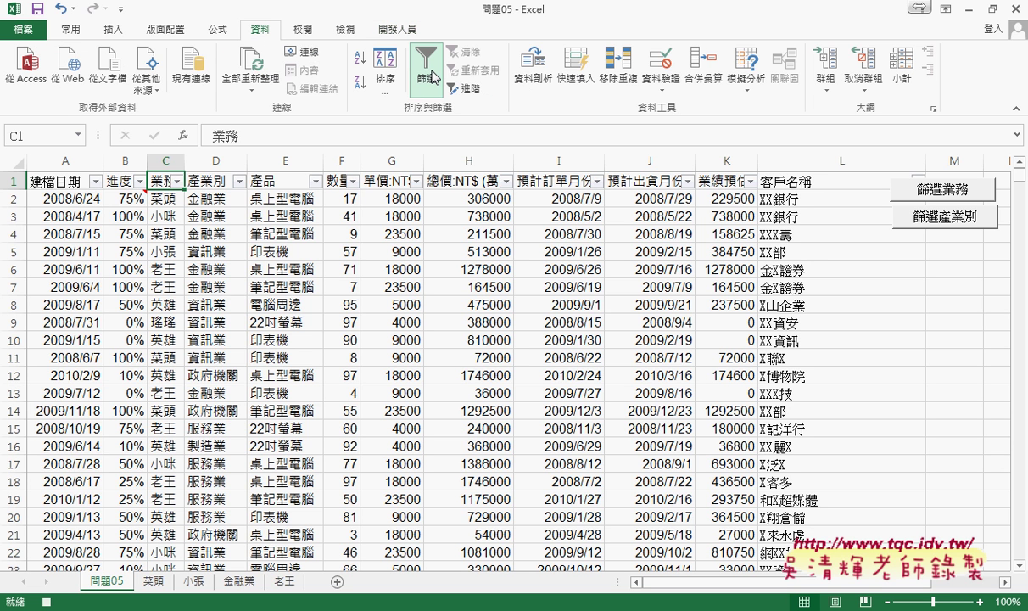
Step: Filter the 業務 column to rows containing 小, leaving 813 of 2499 records
click(176, 181)
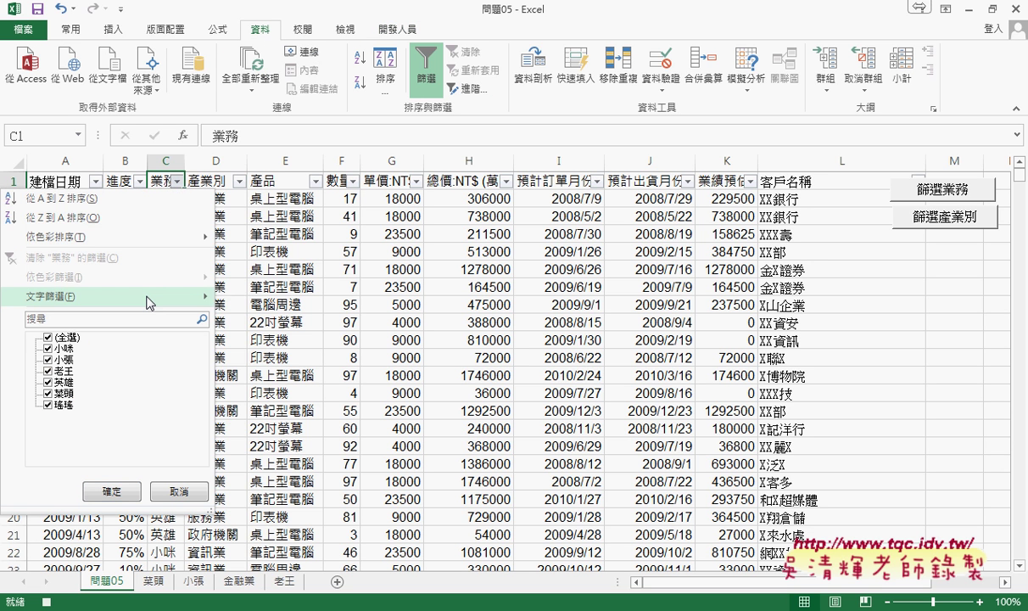
mouse_move(102, 296)
click(253, 363)
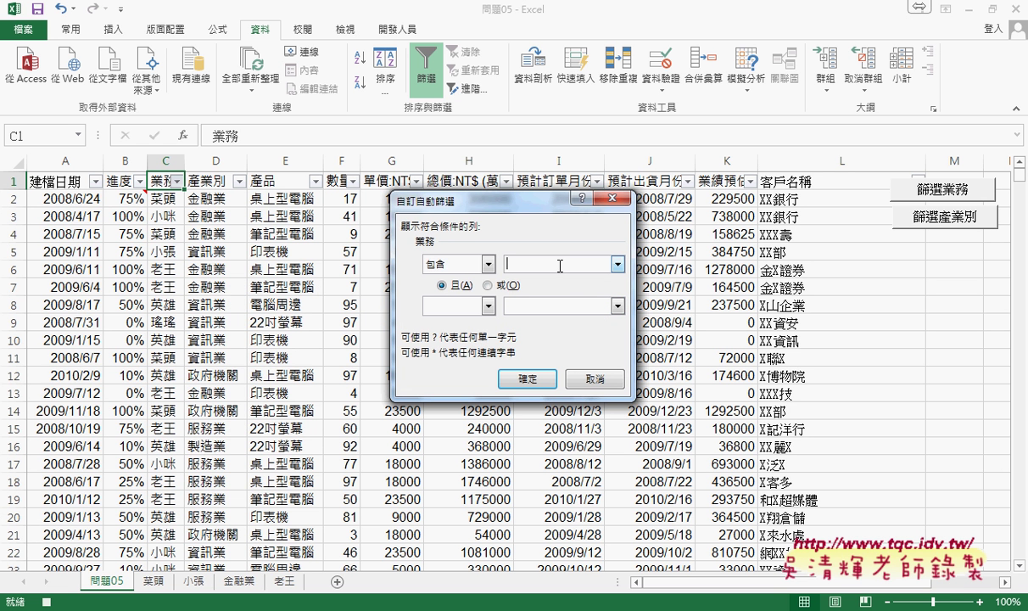
text(小)
click(489, 307)
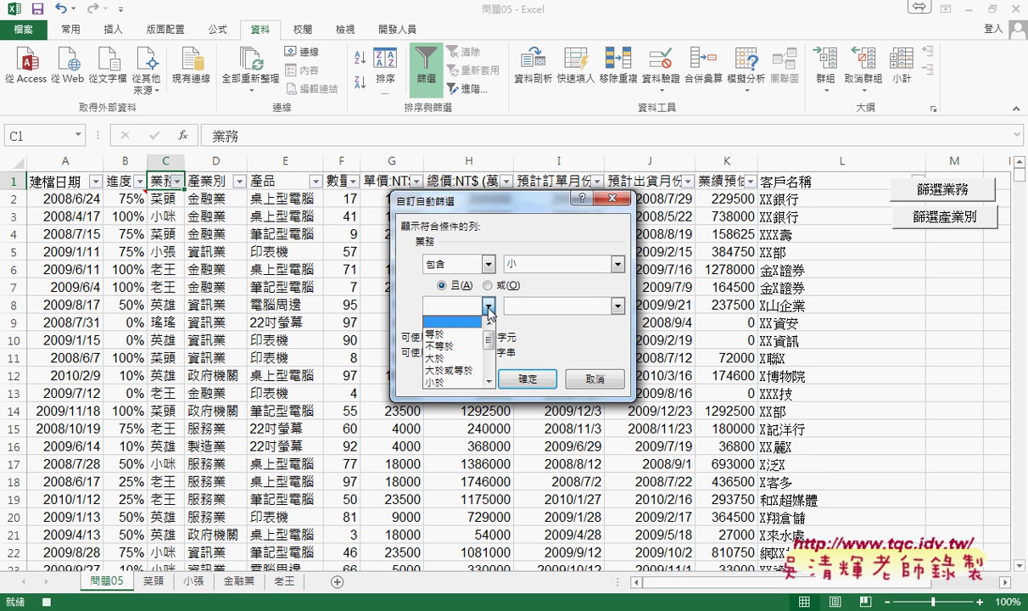
click(510, 213)
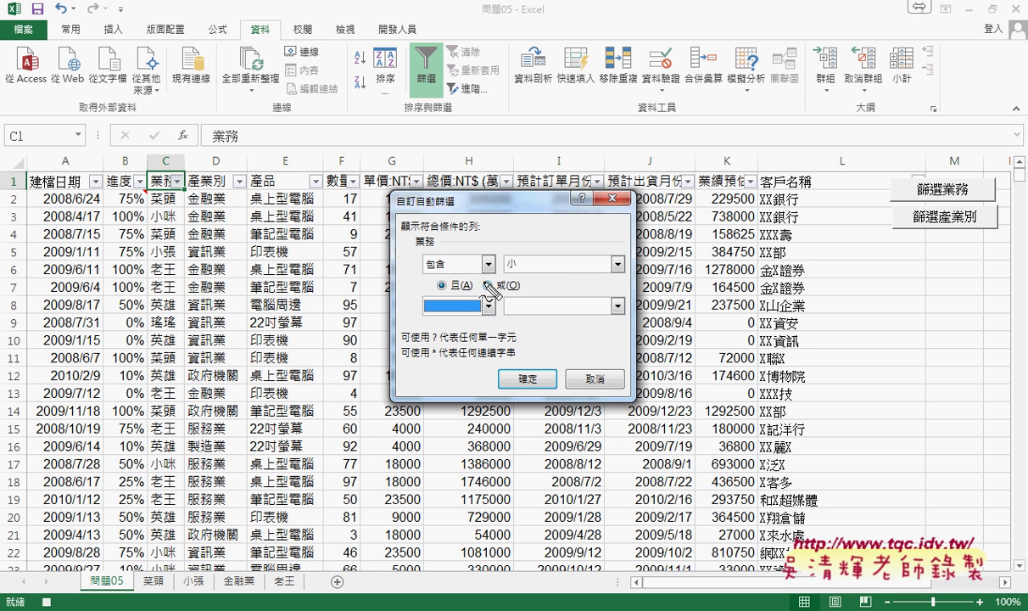
mouse_move(532, 273)
mouse_down()
mouse_move(417, 270)
mouse_move(555, 277)
mouse_move(524, 285)
mouse_up()
key(Escape)
click(526, 379)
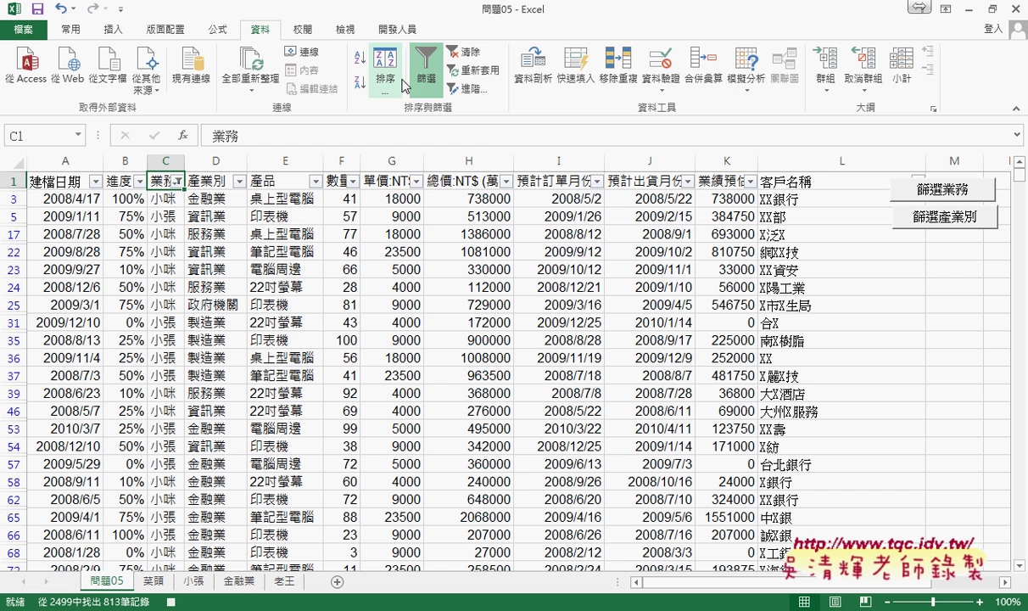
Step: Stop recording and open 巨集2's recorded code from the Macros list
click(397, 29)
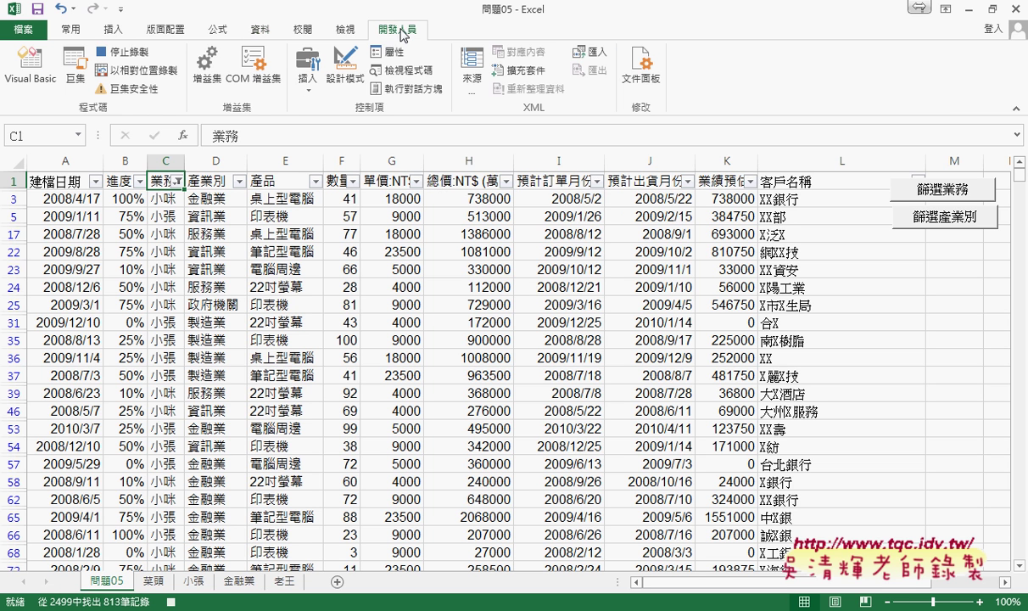
click(117, 52)
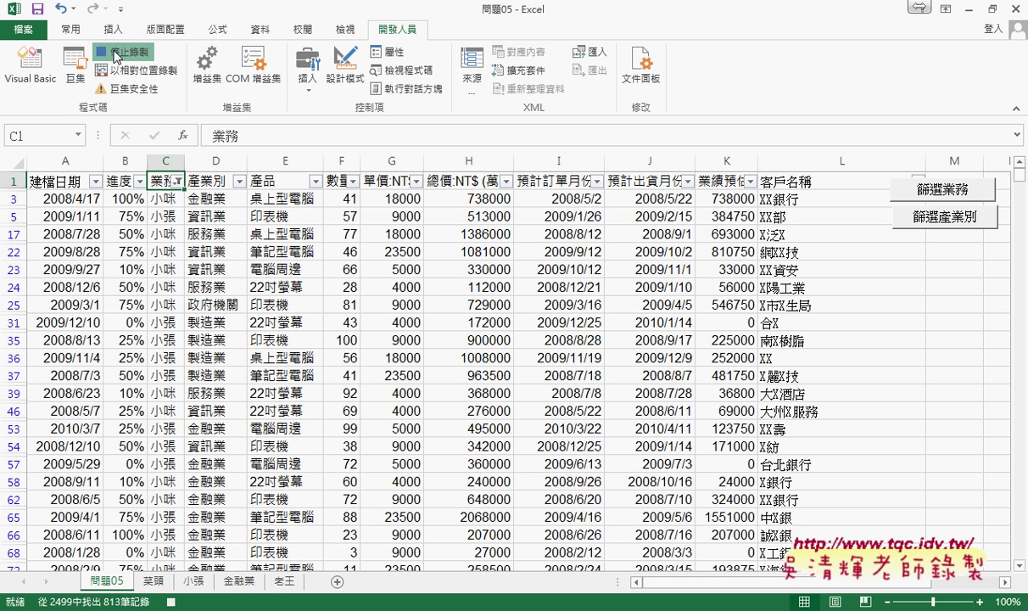
click(75, 66)
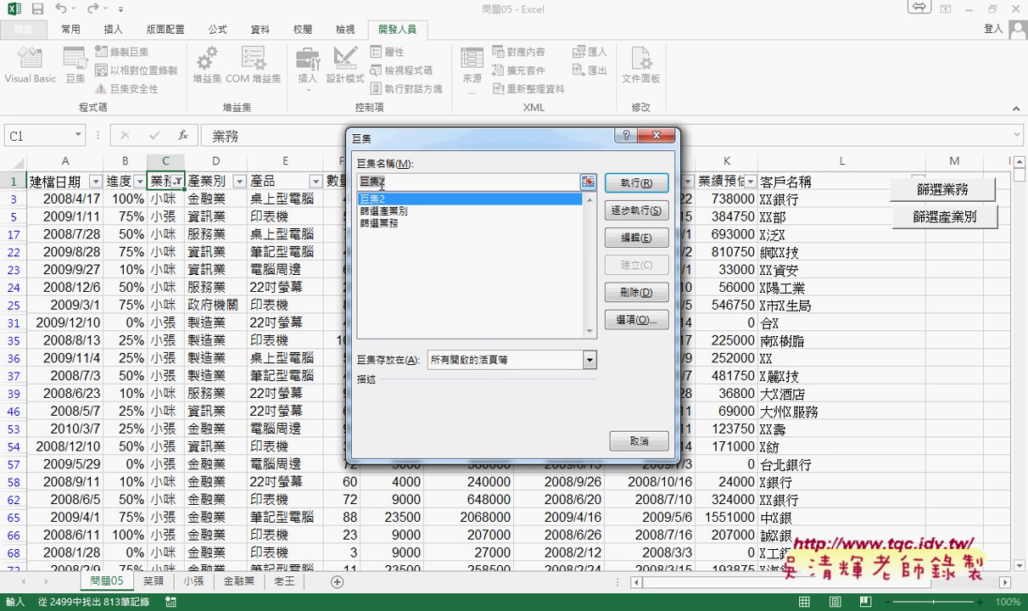
click(649, 240)
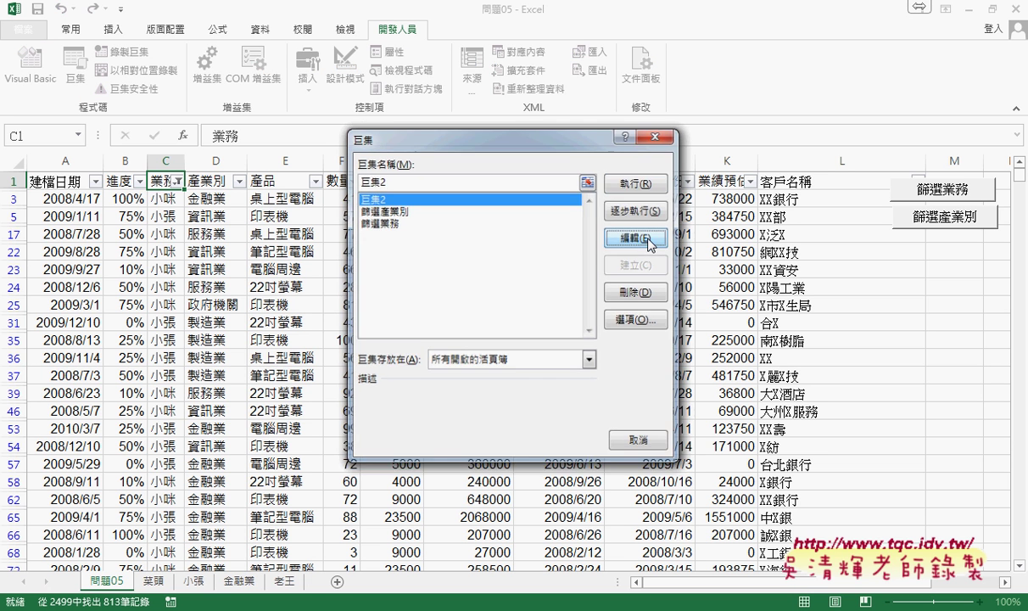
drag(575, 51, 333, 53)
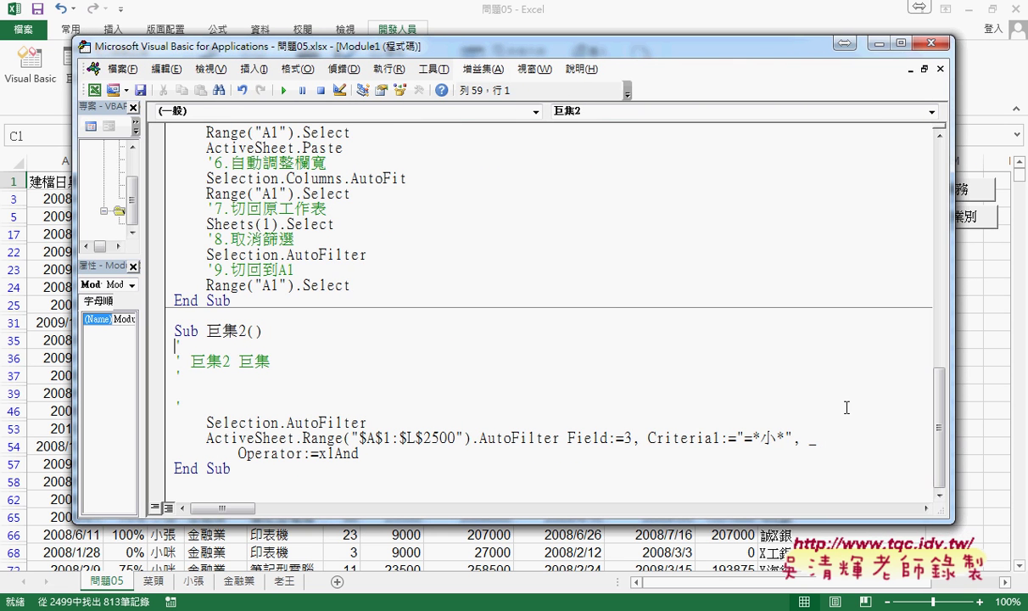
Step: Highlight the recorded Criteria1:="=*小*" criterion in 巨集2's AutoFilter line
drag(647, 438, 720, 435)
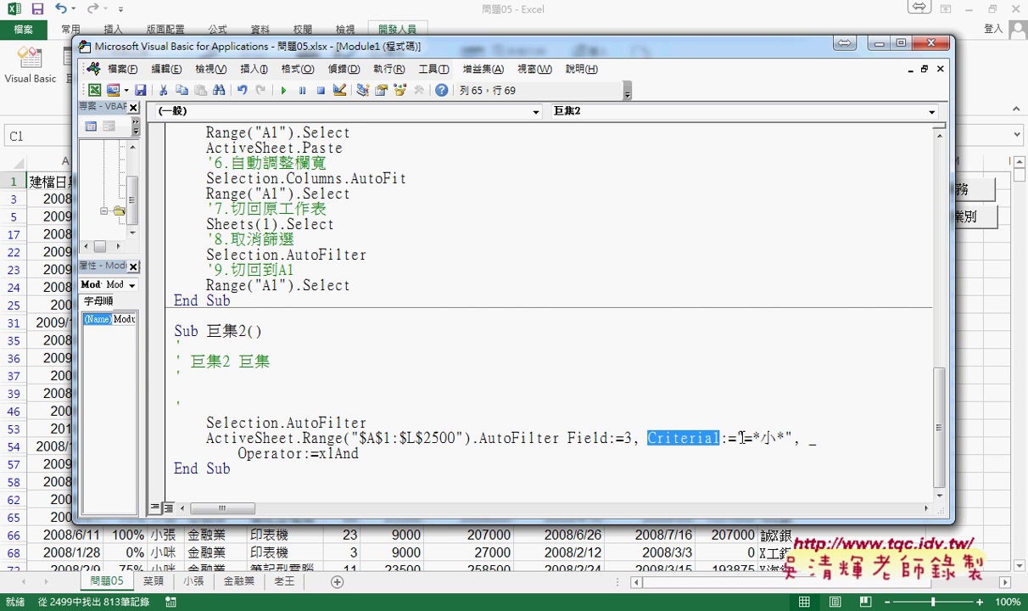
drag(727, 437, 734, 438)
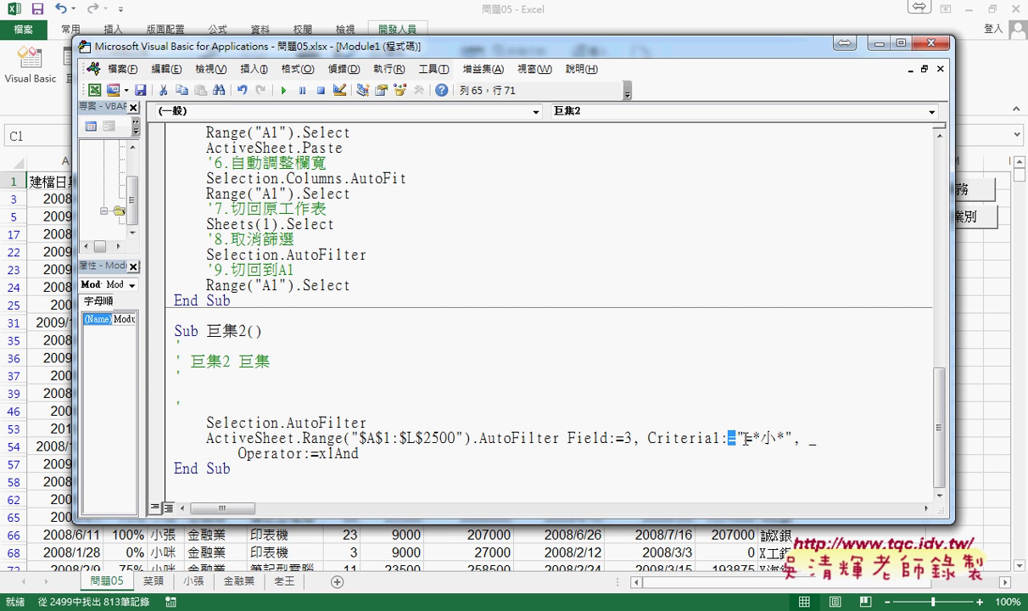
drag(736, 438, 793, 438)
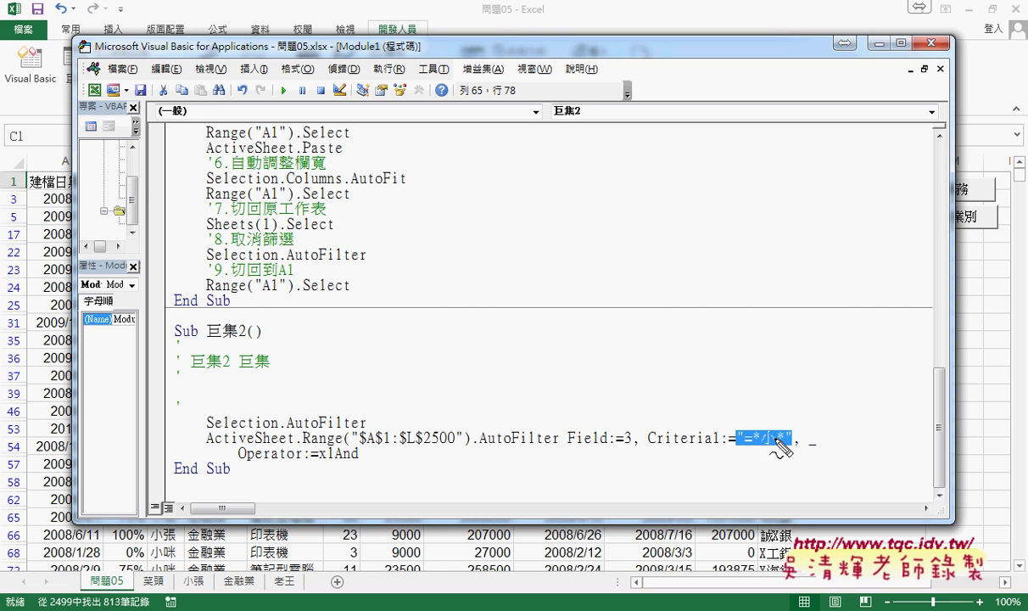
drag(752, 452, 759, 452)
drag(780, 454, 787, 454)
key(Escape)
click(787, 394)
Step: Compare 篩選業務's Criteria1:=X with the recorded Criteria1:="=*小*"
scroll(788, 394, up, 3)
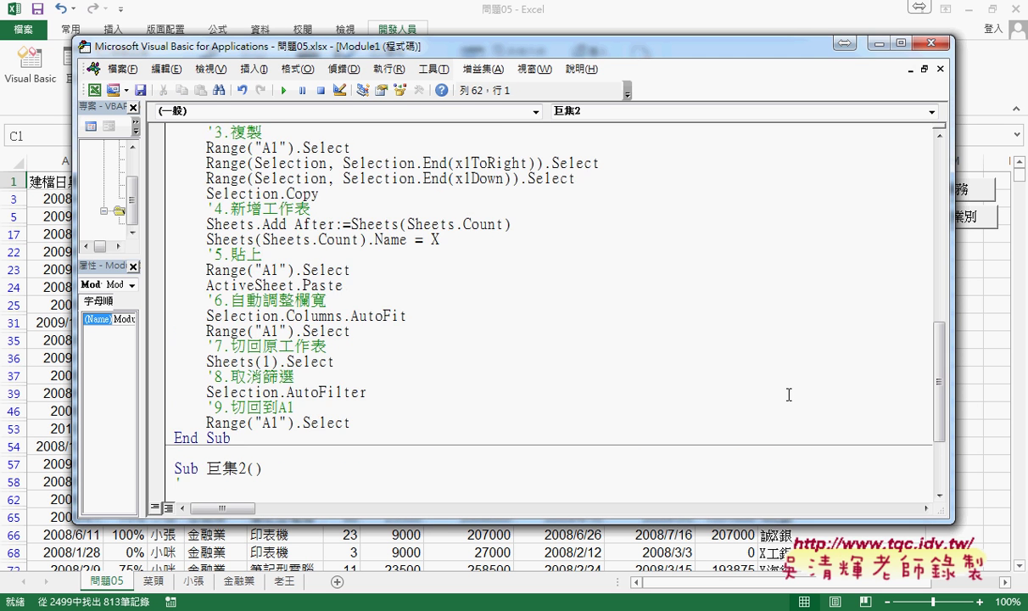
scroll(789, 394, up, 4)
scroll(789, 394, up, 3)
scroll(788, 395, down, 5)
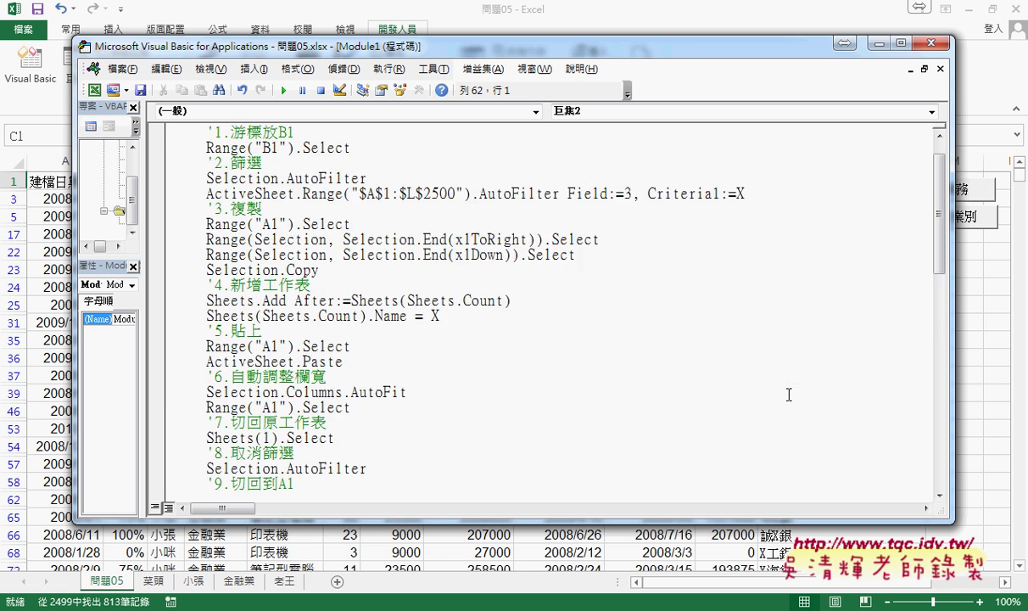
scroll(788, 394, up, 1)
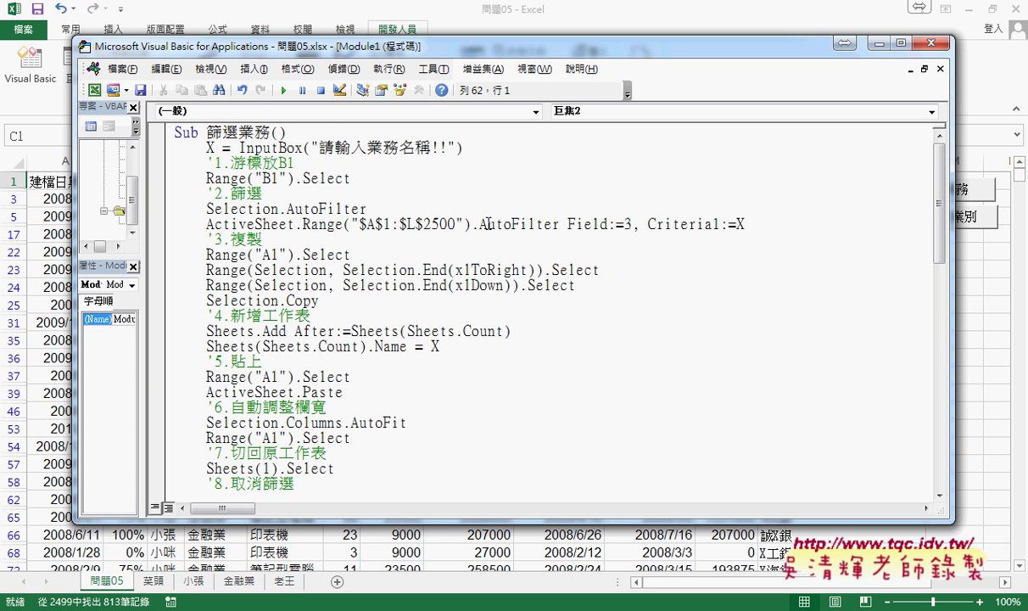
click(736, 224)
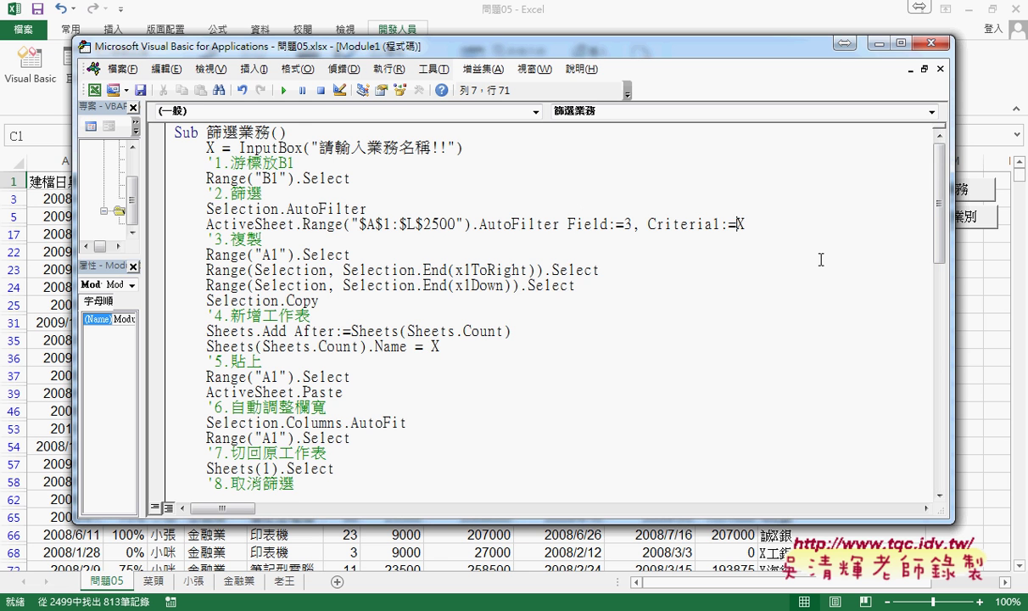
drag(939, 246, 945, 472)
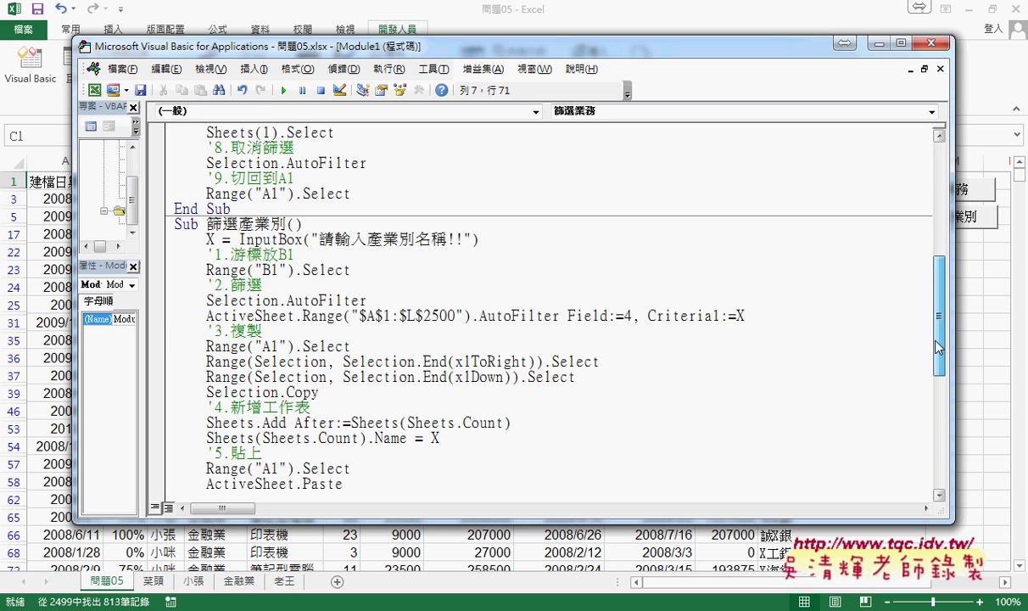
drag(648, 437, 792, 437)
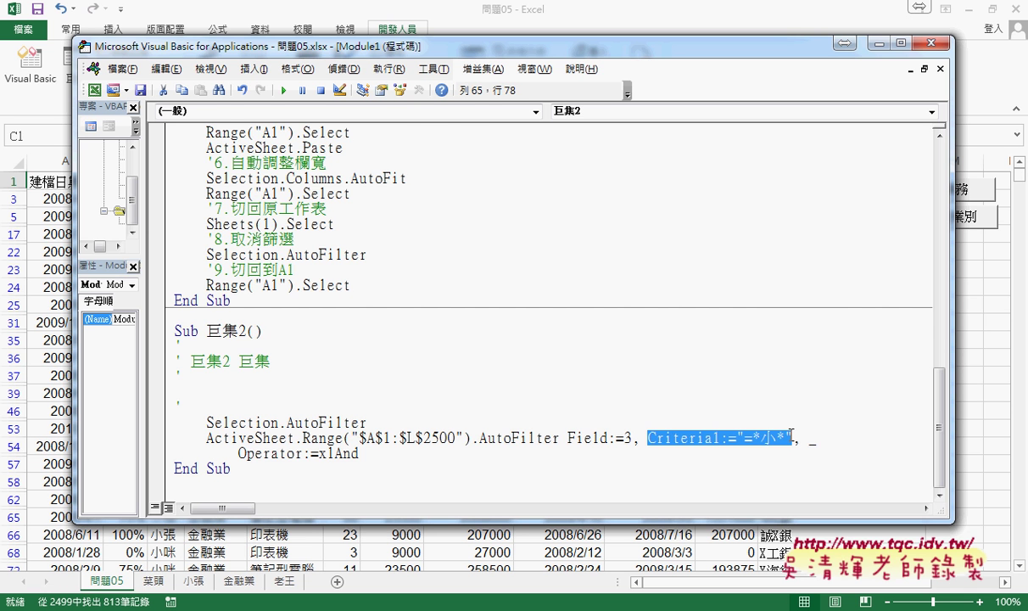
Step: Insert a blank line below 篩選業務's AutoFilter statement
scroll(774, 226, up, 5)
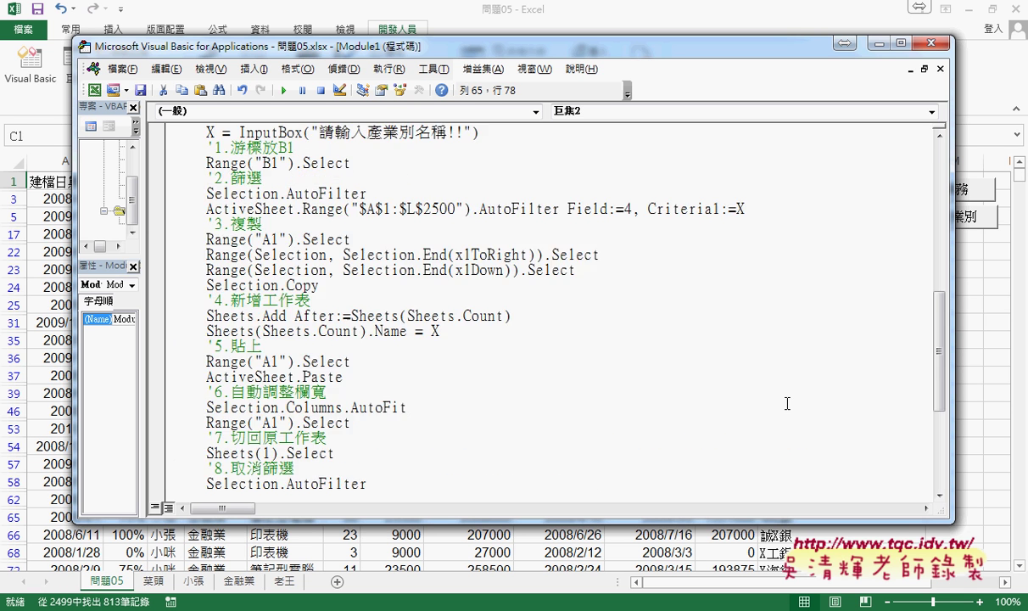
click(775, 227)
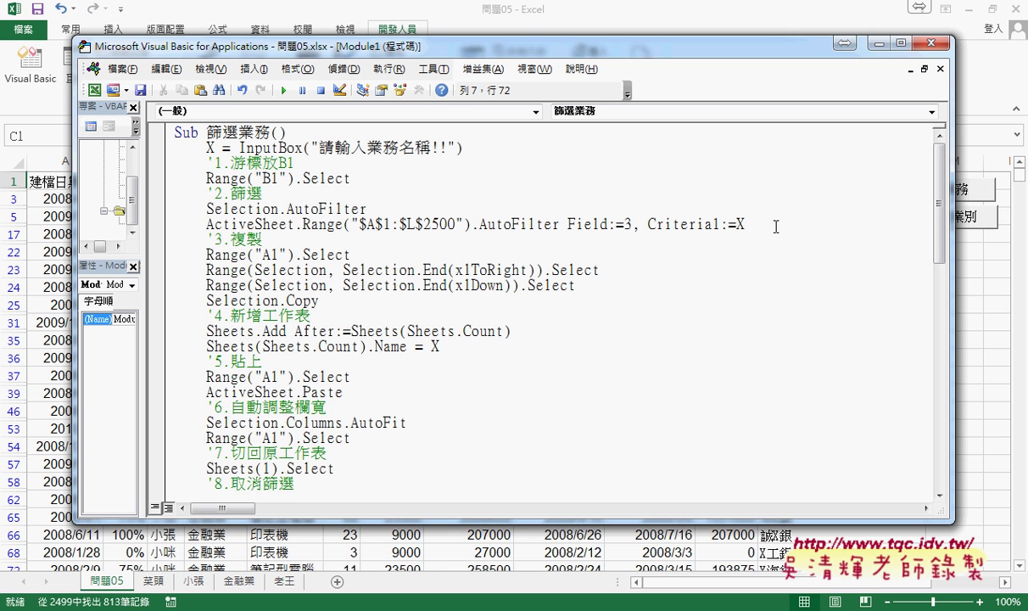
key(Return)
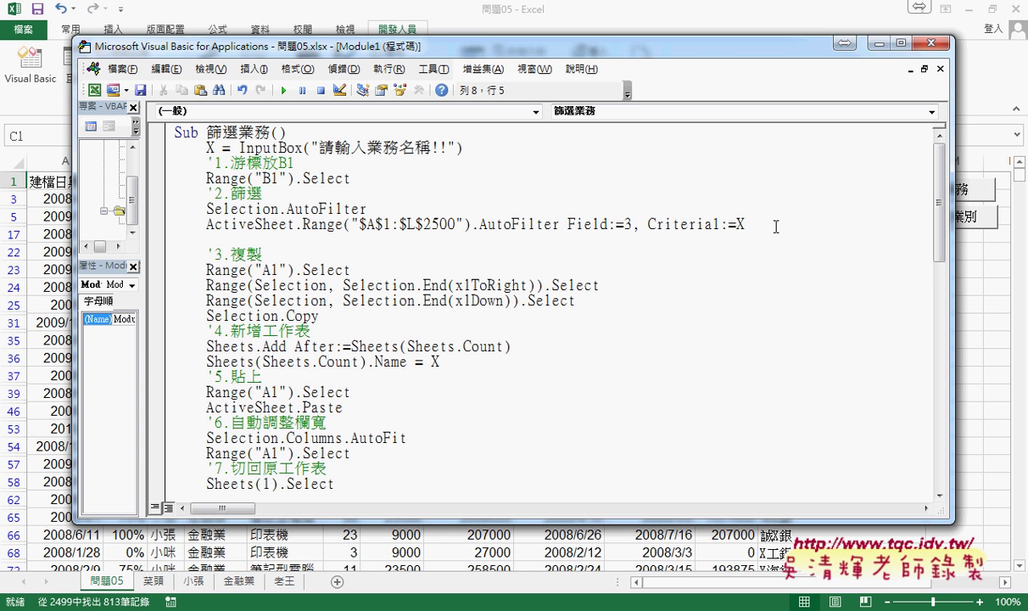
Step: Add the indented comment 'Criteria1:="=*小*" beneath the AutoFilter line
text(')
text(Criteria1:="=*小*")
key(Left)
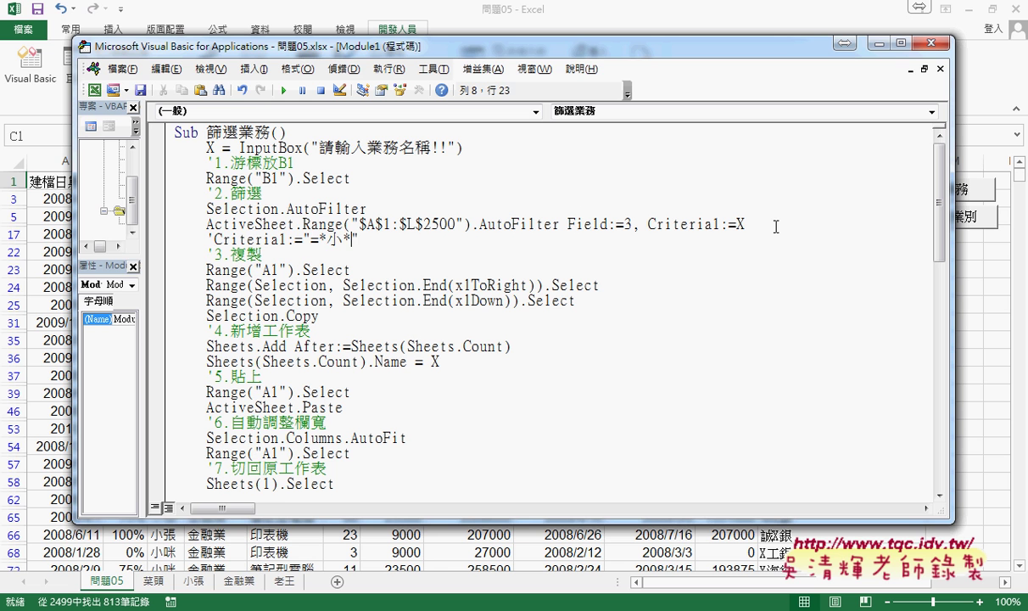
key(Home)
key(Tab)
key(Tab)
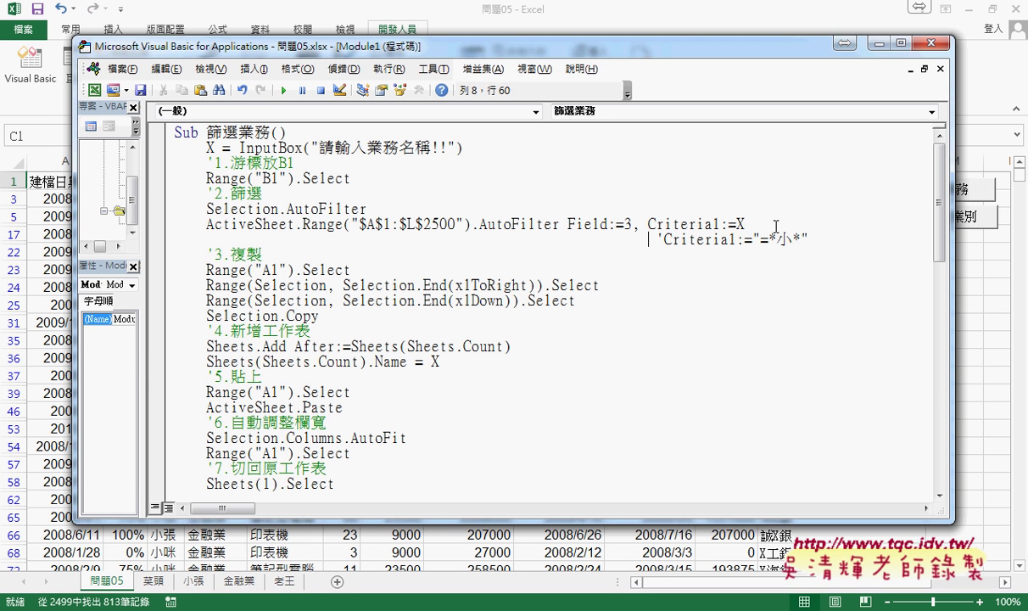
key(BackSpace)
key(BackSpace)
key(BackSpace)
key(BackSpace)
key(BackSpace)
key(BackSpace)
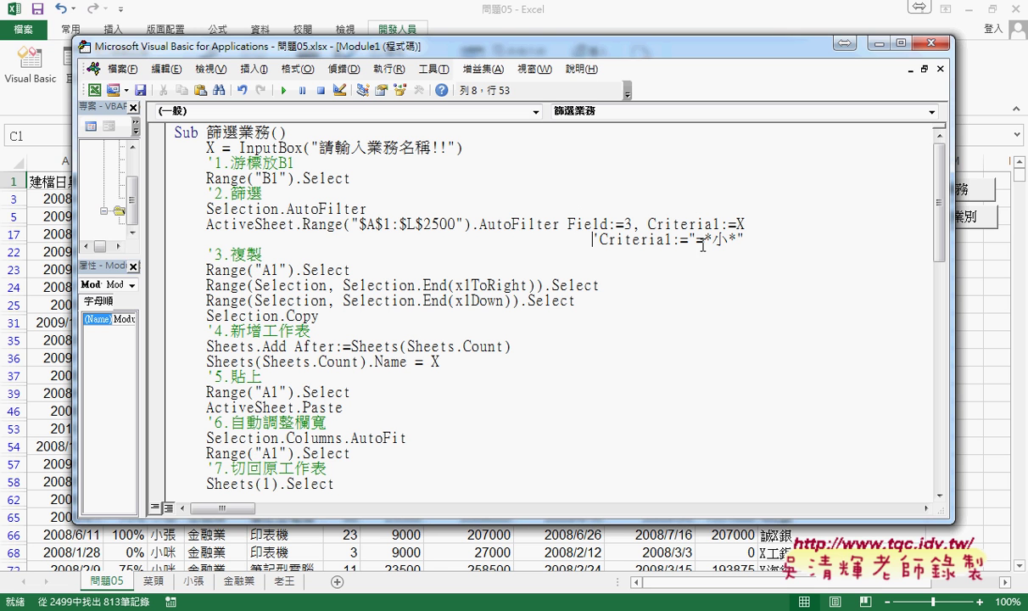
drag(695, 241, 736, 240)
Step: Remove the test quotes around X and add a blank line after Selection.AutoFilter
key(Up)
text("")
key(Left)
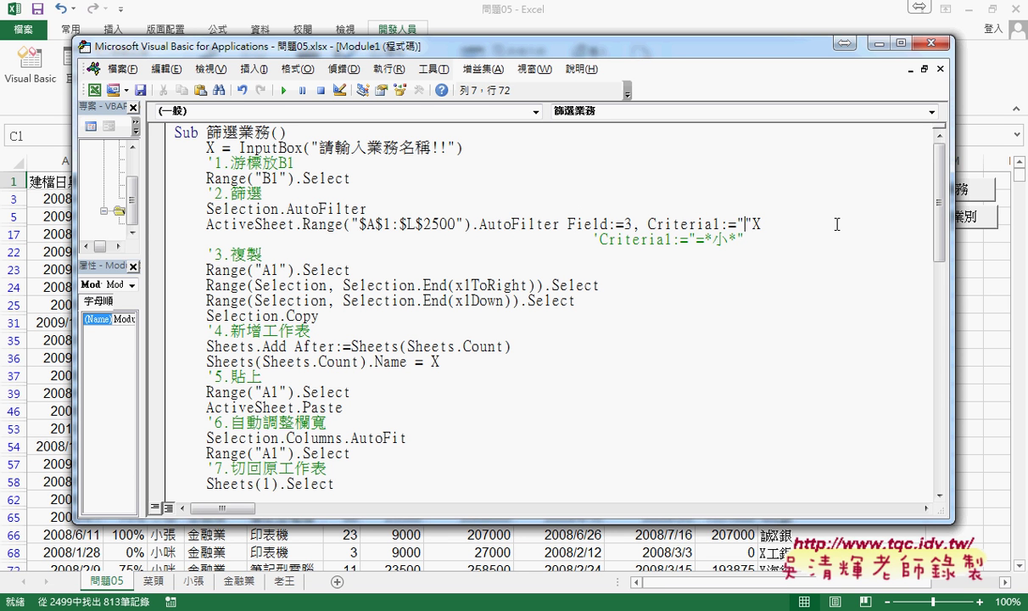
key(Left)
key(Left)
key(Right)
key(Right)
key(BackSpace)
key(Delete)
click(502, 210)
key(Return)
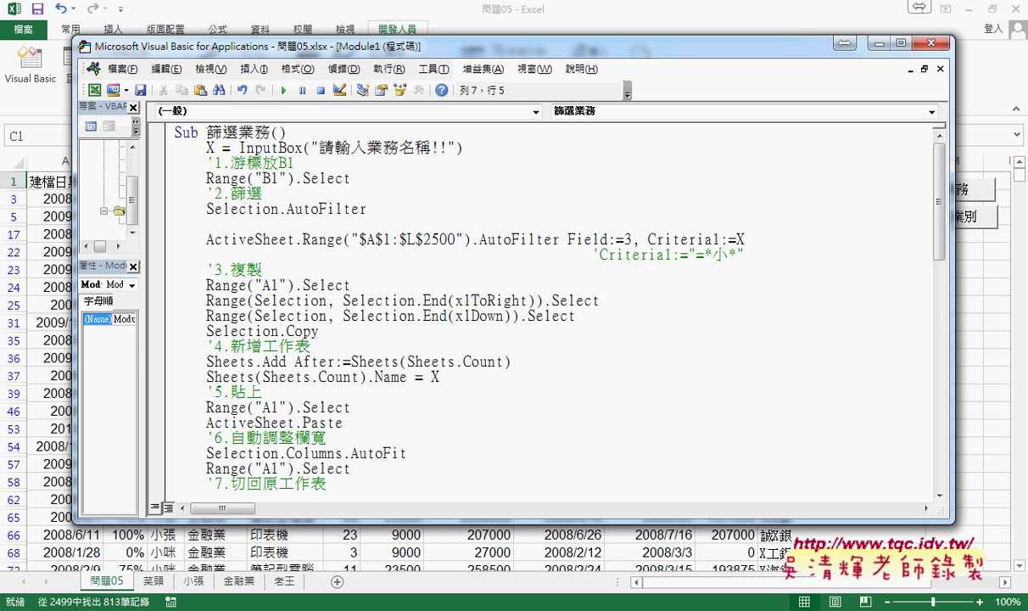
Step: Enter X = "=*" & X & "*" on the new line and set a breakpoint on it
text(X=)
text(")
text(=*")
text( & )
text(X)
text( & )
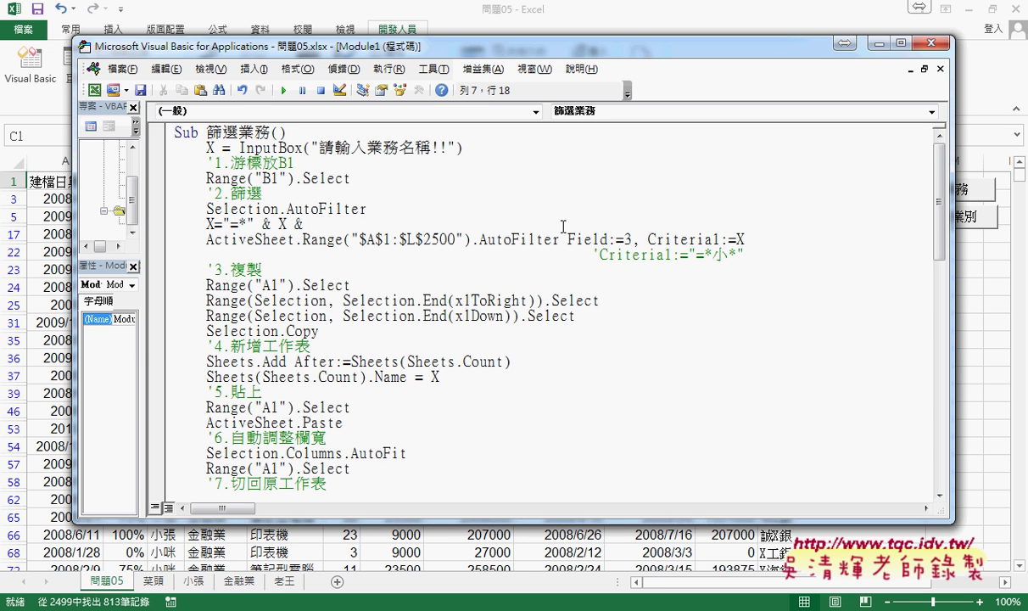
text("")
key(Left)
text(*)
double_click(282, 223)
drag(230, 223, 246, 224)
drag(277, 224, 254, 224)
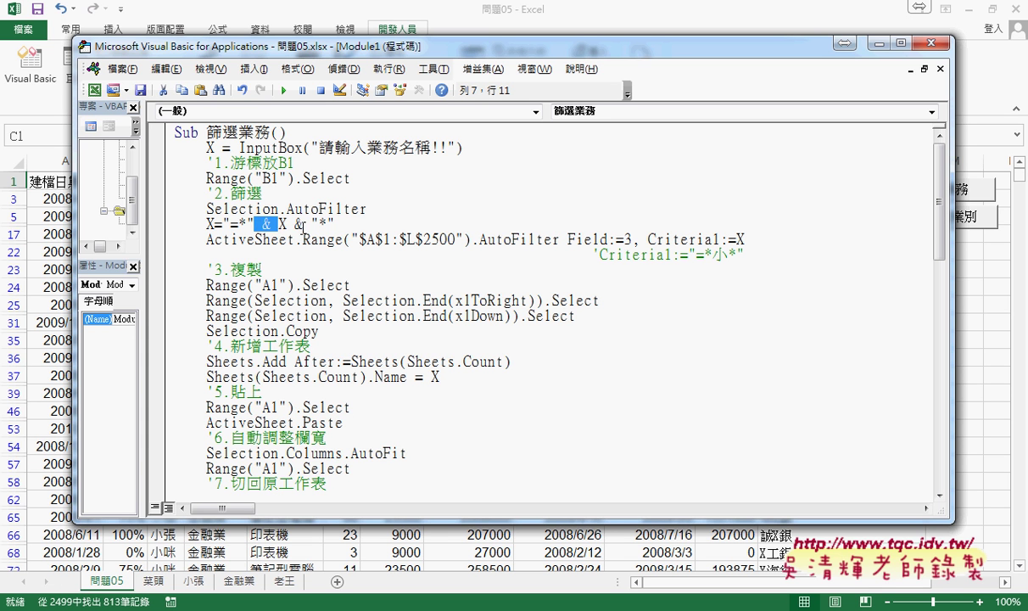
mouse_move(285, 224)
mouse_down()
mouse_move(319, 224)
mouse_move(222, 224)
mouse_up()
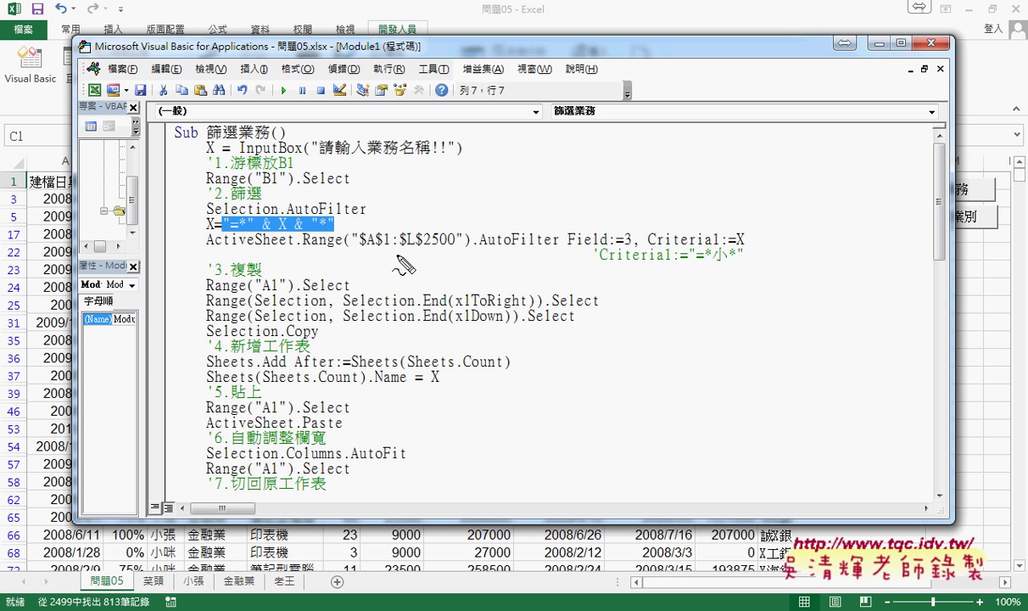
mouse_move(283, 219)
mouse_down()
mouse_move(224, 210)
mouse_move(207, 227)
mouse_move(215, 222)
mouse_up()
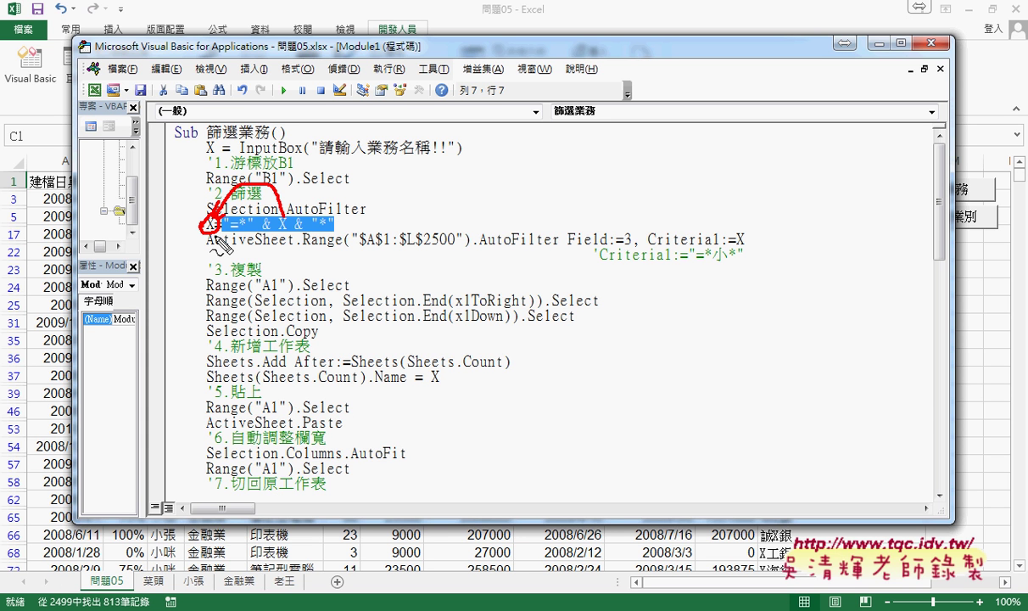
key(Escape)
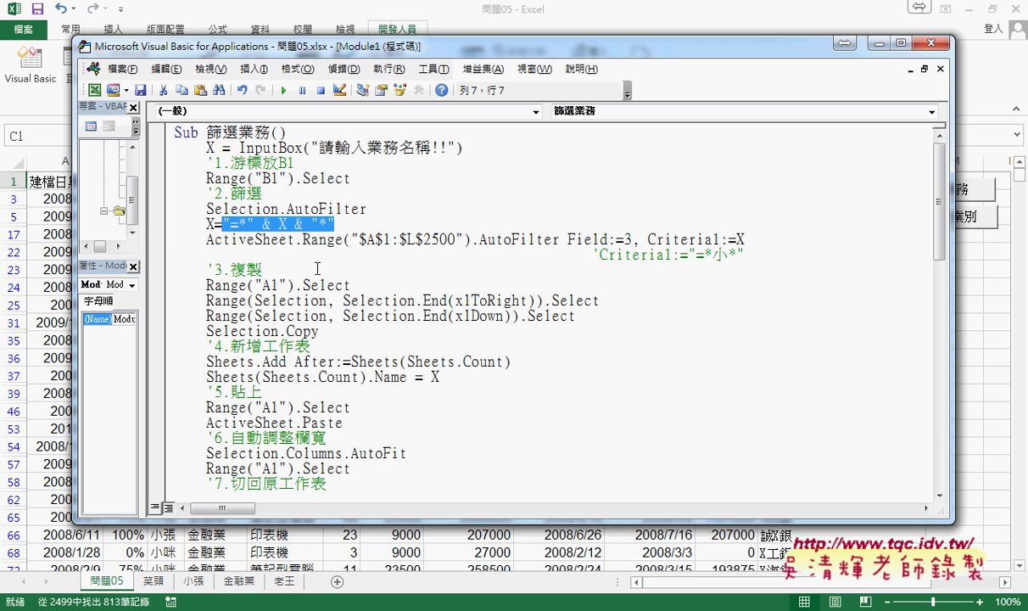
click(156, 224)
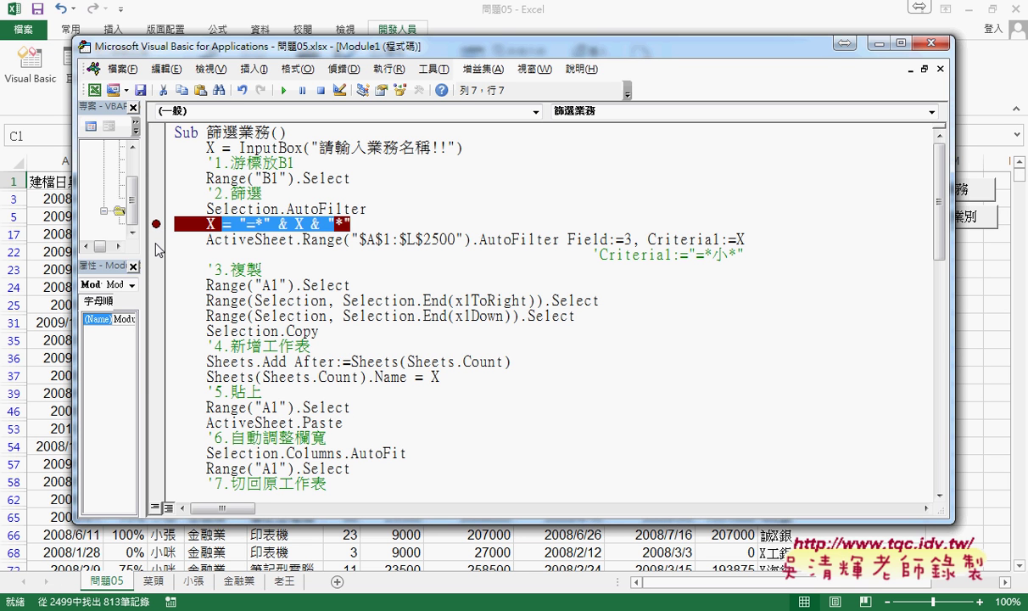
Step: Breakpoint the AutoFilter line and run the 篩選業務 macro with the name 小
click(156, 239)
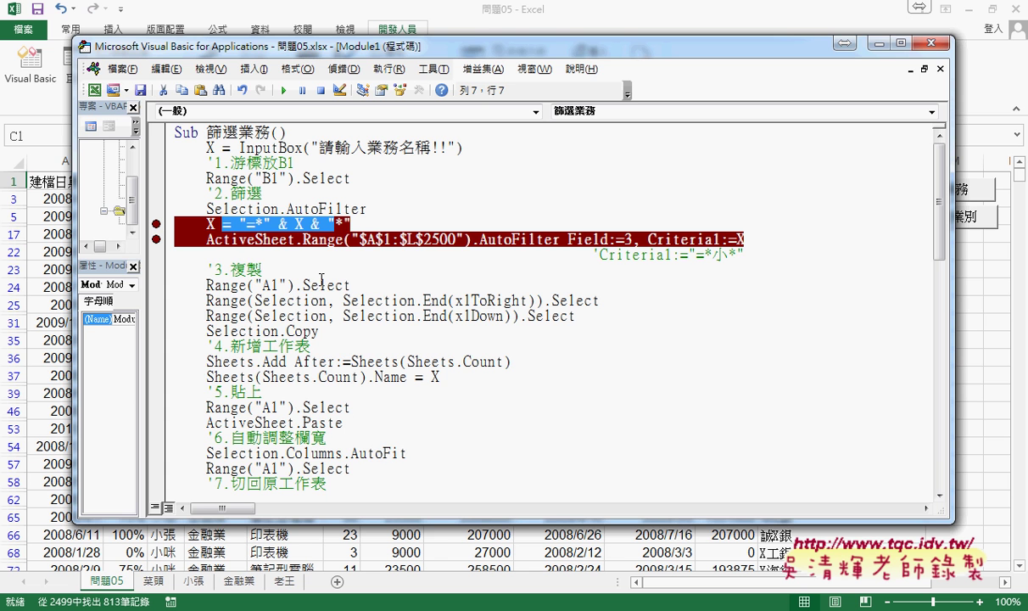
click(1008, 354)
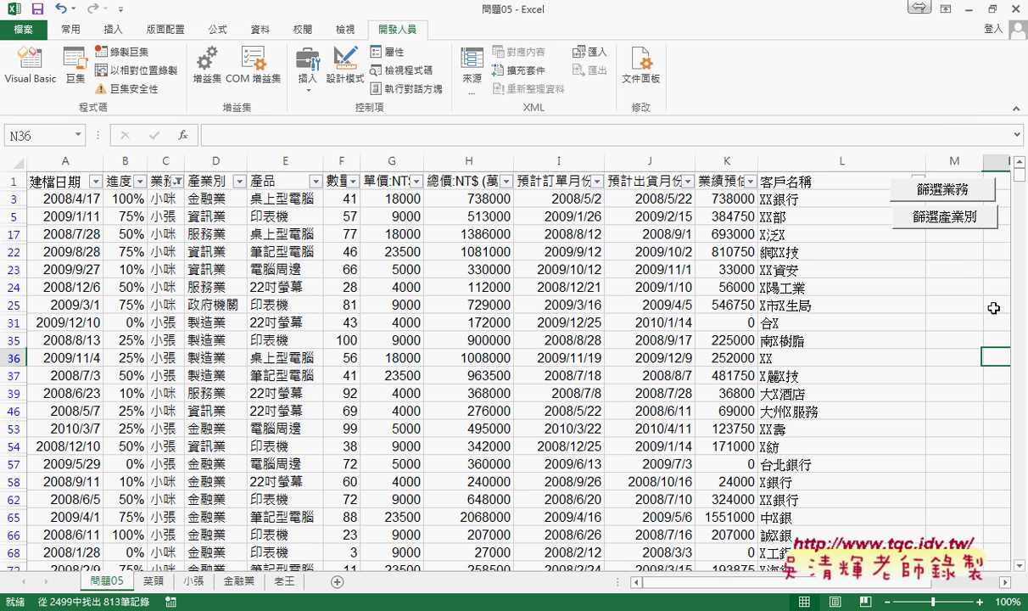
click(943, 190)
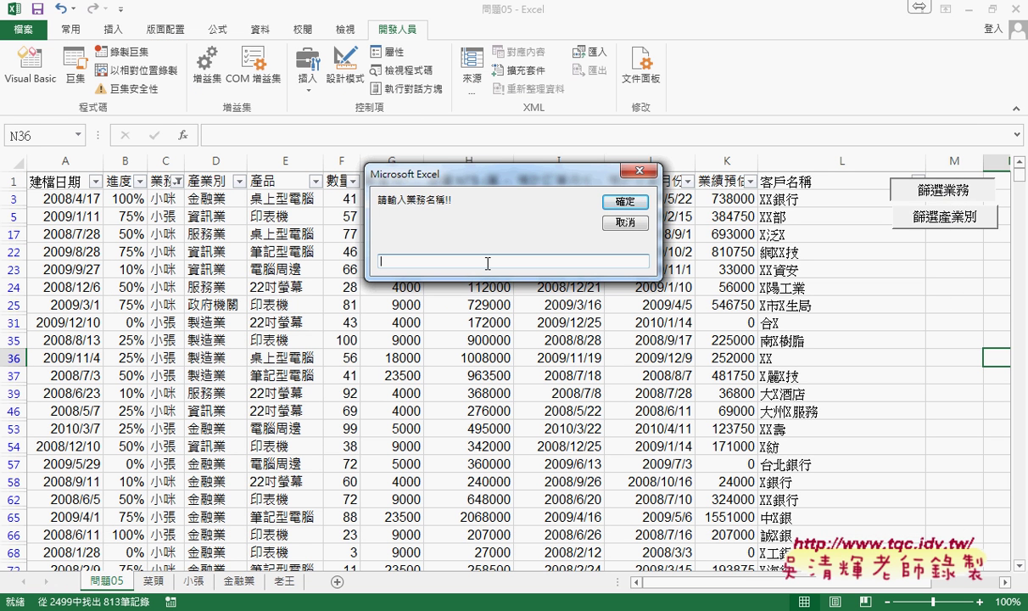
text(c)
key(BackSpace)
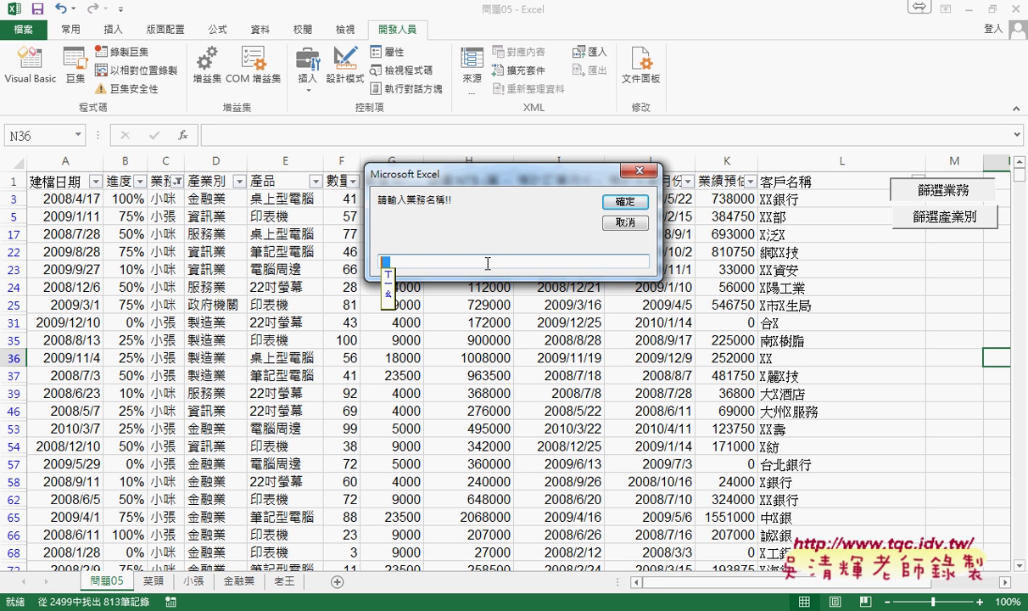
text(小)
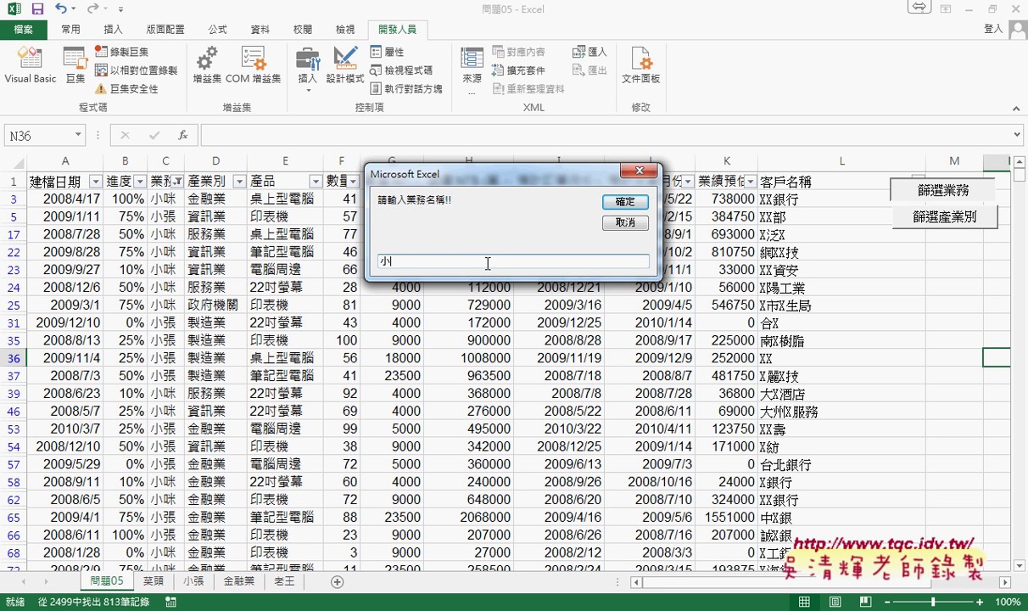
click(626, 202)
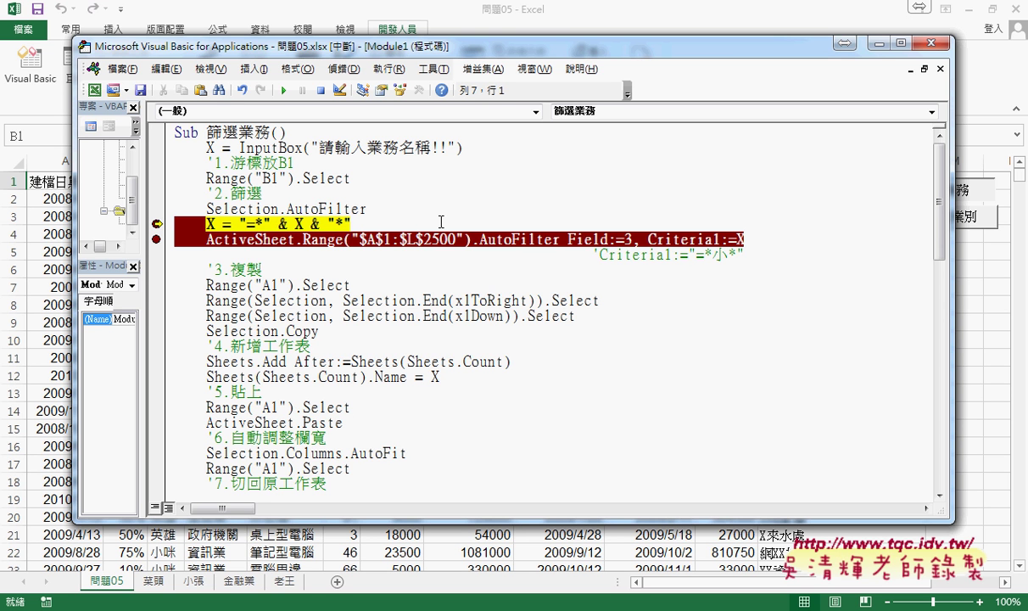
Step: Step through the wildcard assignment and AutoFilter lines, filtering to 813 of 2499 records
key(F8)
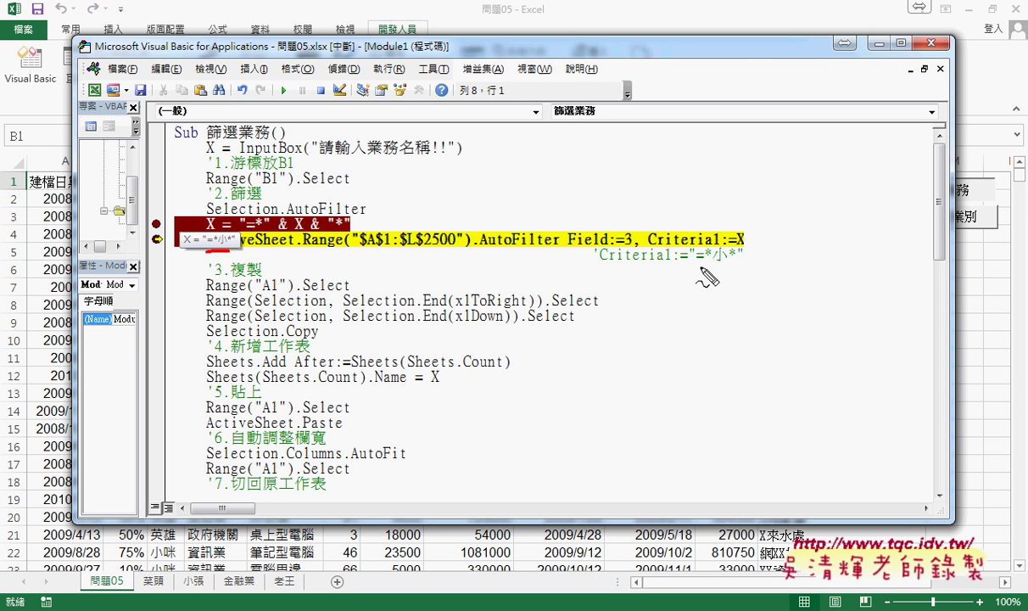
drag(701, 266, 744, 266)
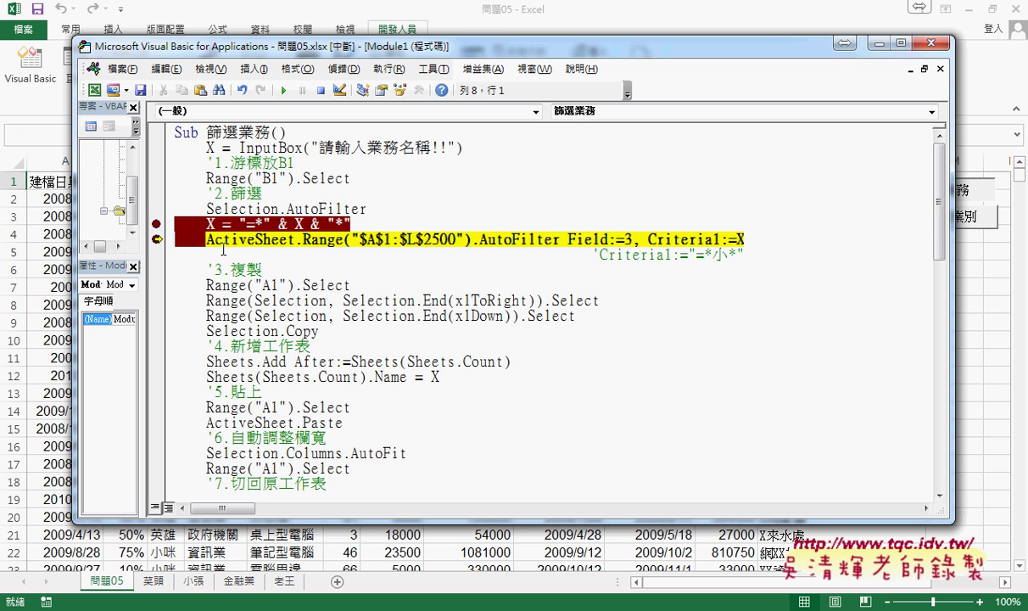
key(F8)
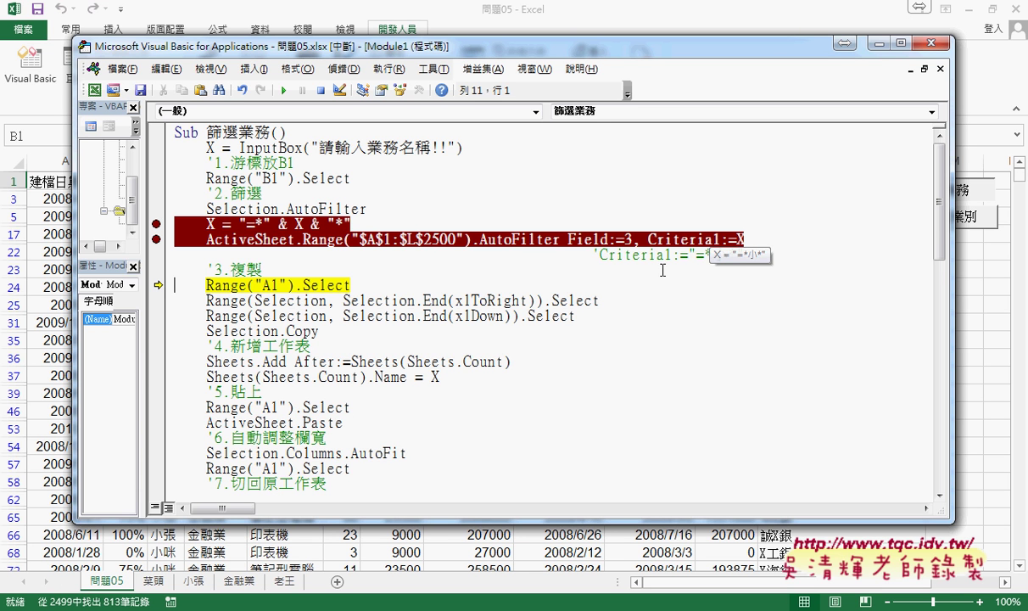
Step: Highlight the commented =*小* criterion and drag the VBA editor aside to reveal the sheet
drag(592, 254, 745, 255)
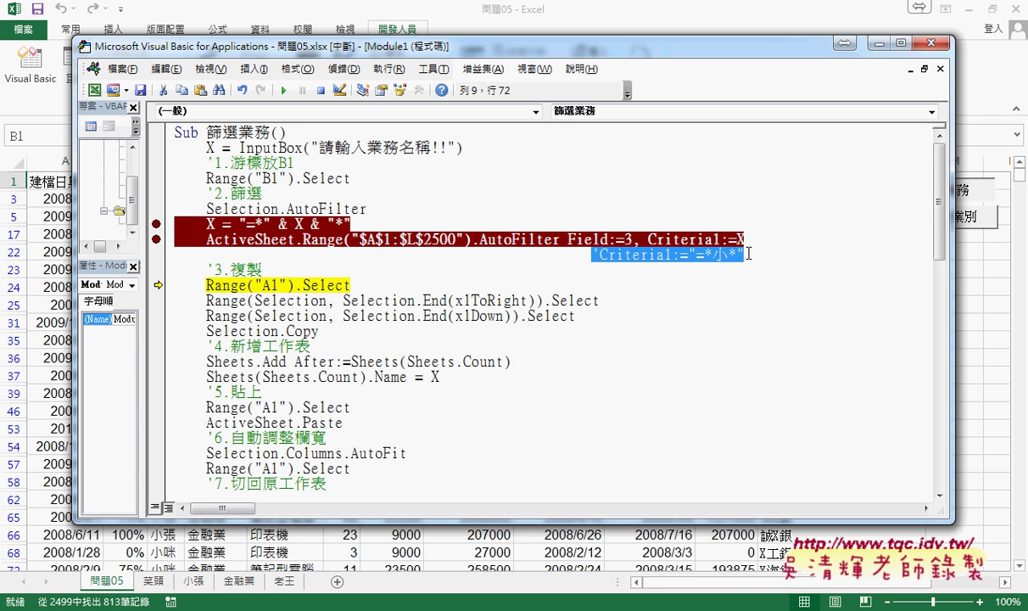
drag(443, 52, 688, 65)
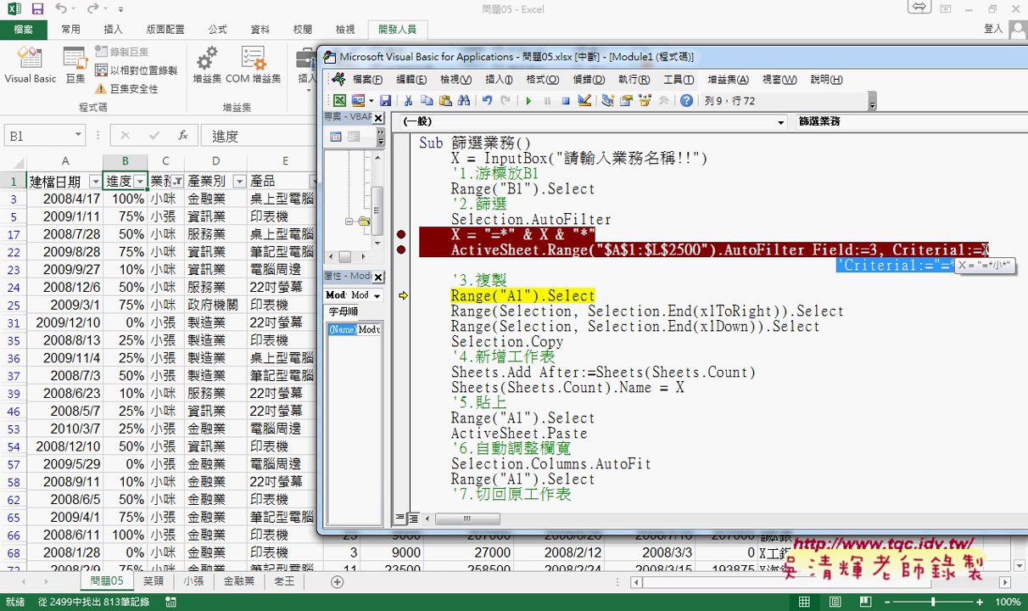
Step: Clear both breakpoints and resume the macro, which hits error 1004 naming sheet 工作表11 =*小*
click(400, 234)
click(400, 249)
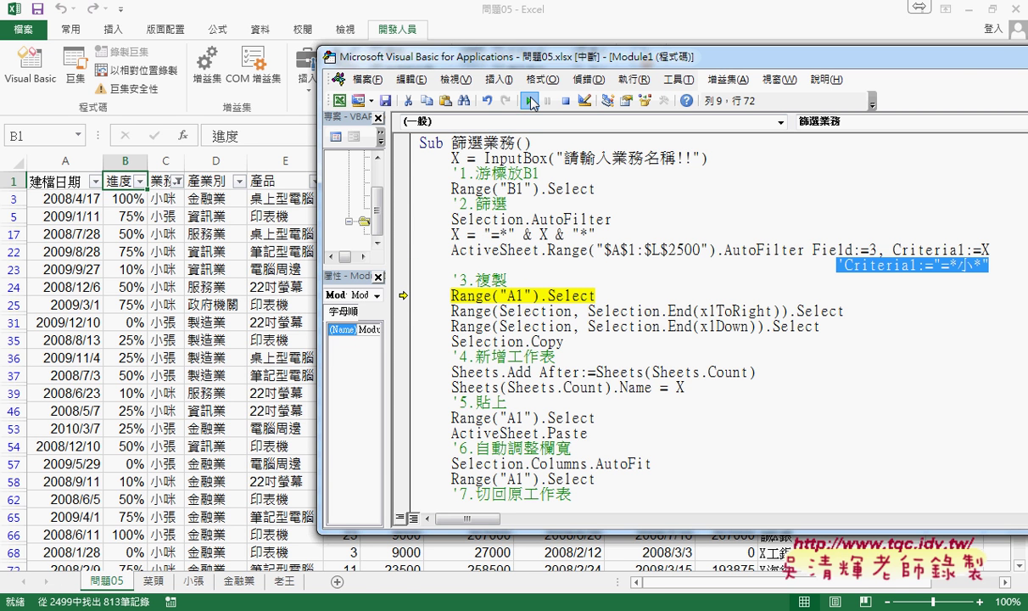
click(530, 100)
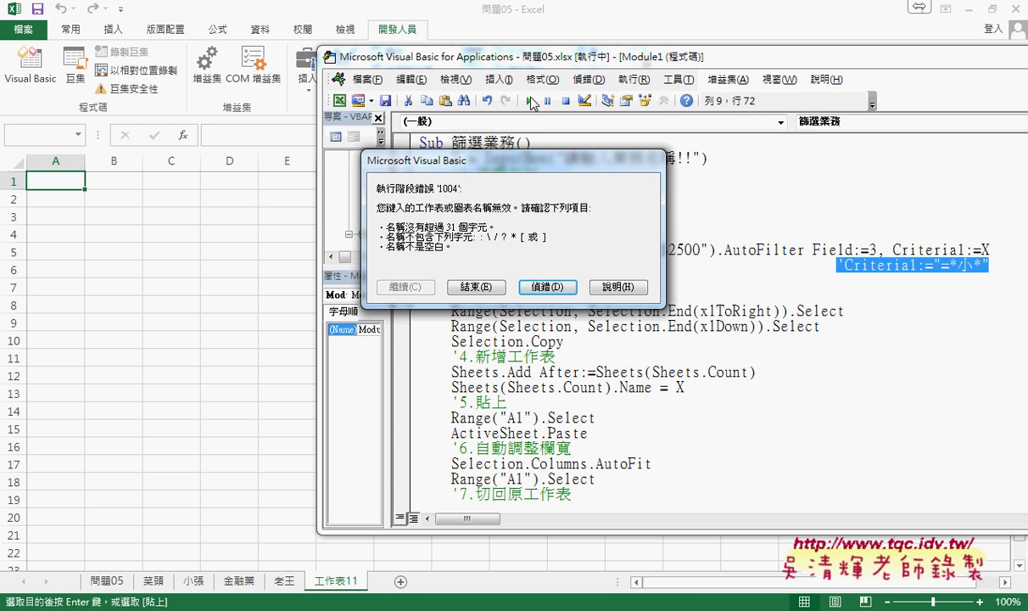
click(547, 288)
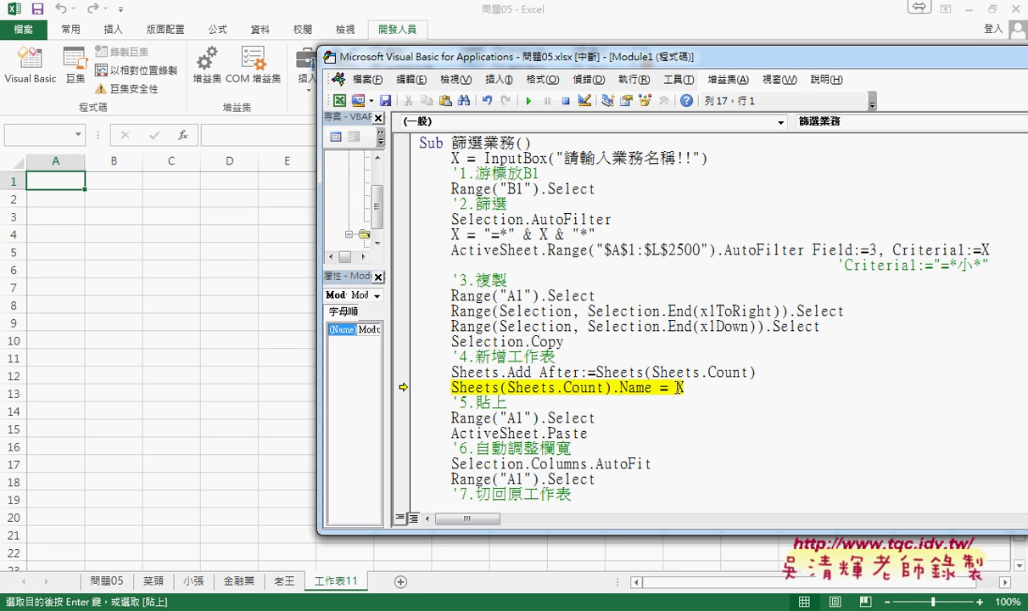
mouse_move(680, 388)
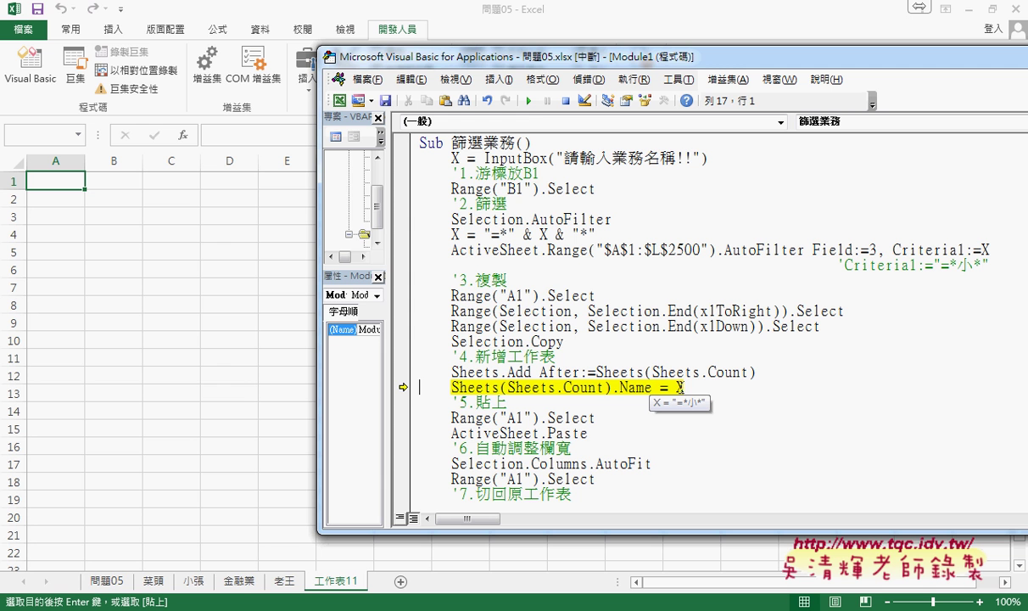
click(527, 101)
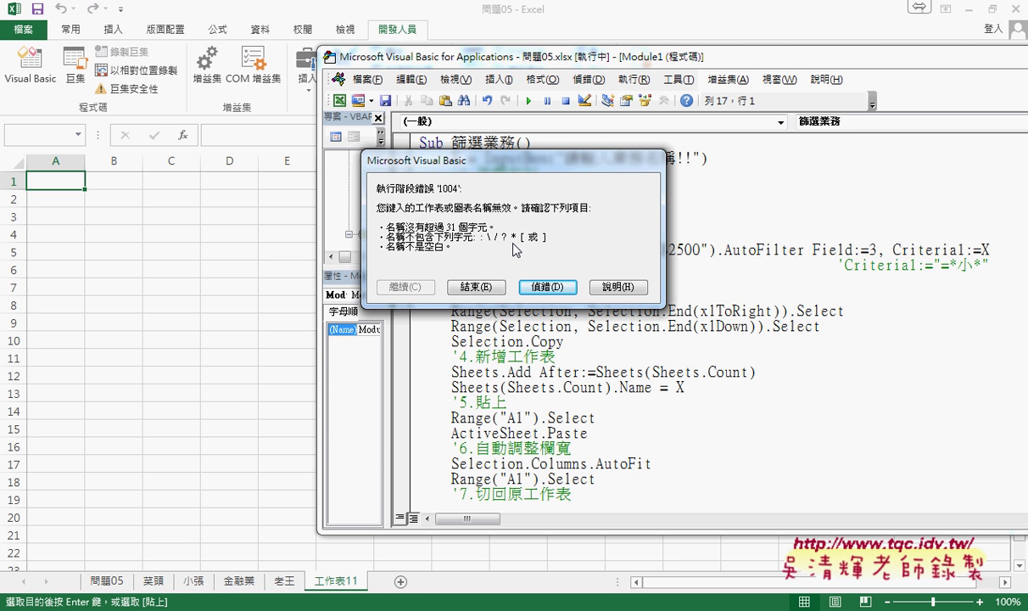
click(547, 287)
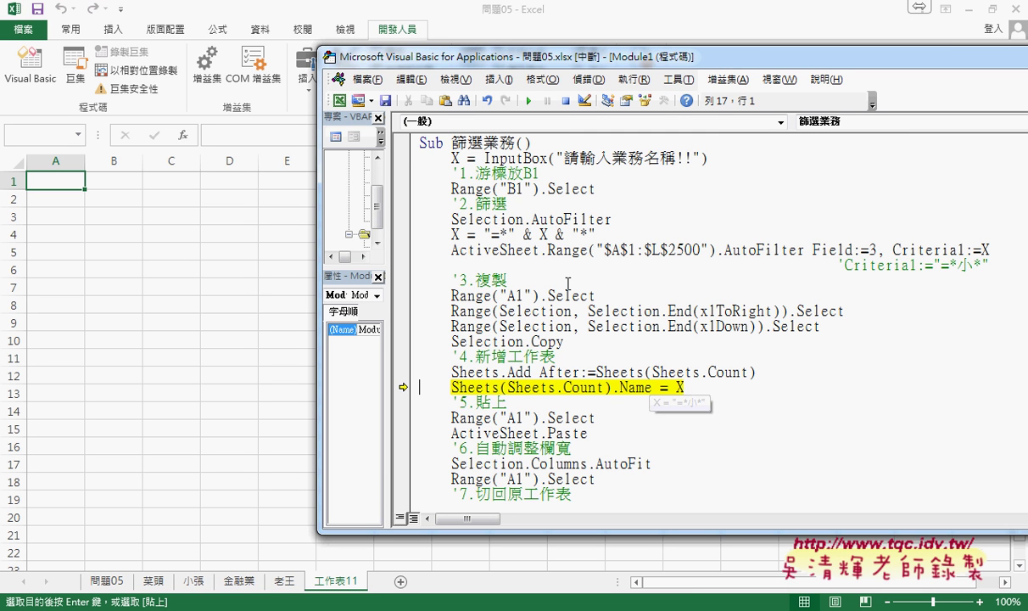
Step: Make the wildcard line assign Y instead of X
click(458, 234)
key(shift+Left)
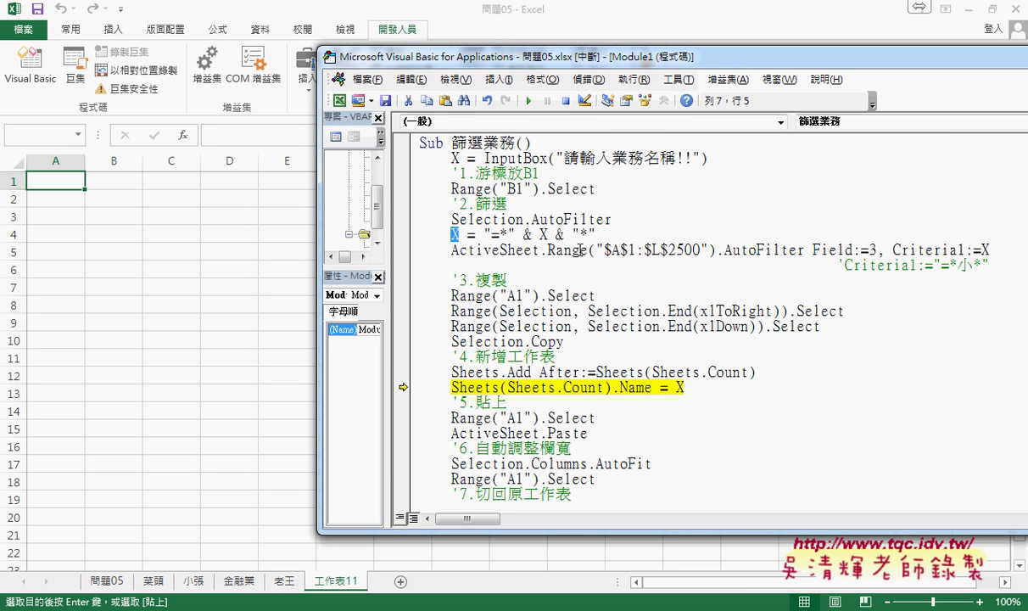
text(Y)
Step: Filter with Criteria1:=Y, restart from the first line, and breakpoint the Y assignment
click(991, 249)
key(shift+Left)
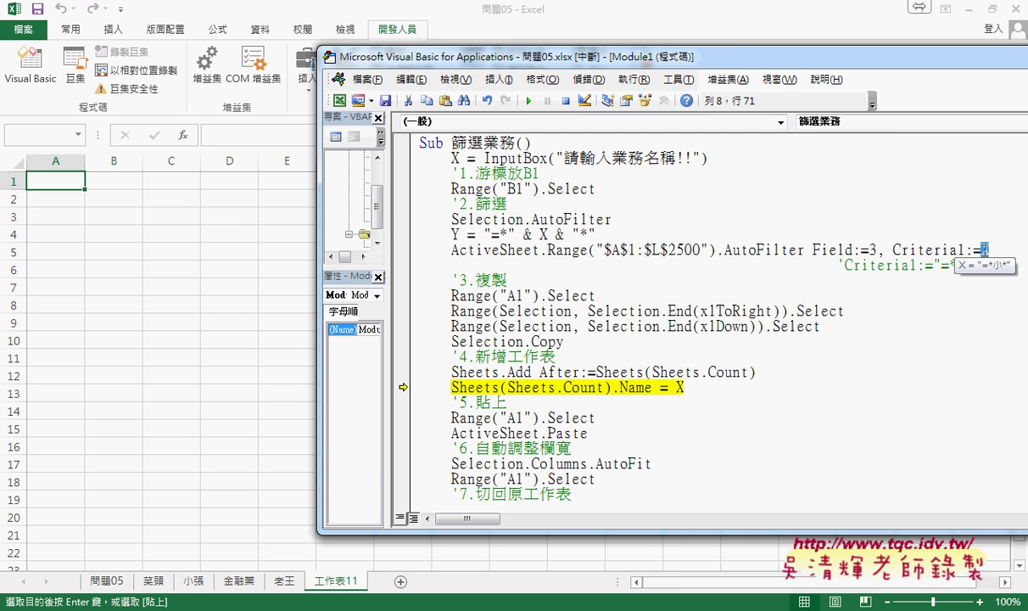
text(Y)
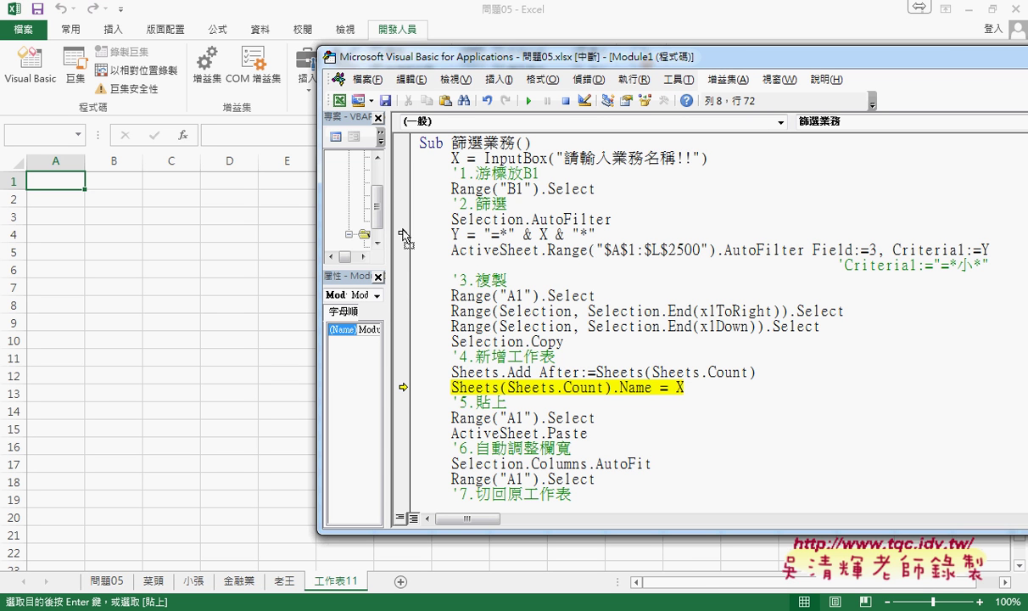
mouse_move(403, 235)
mouse_down()
mouse_move(408, 324)
mouse_move(403, 158)
mouse_up()
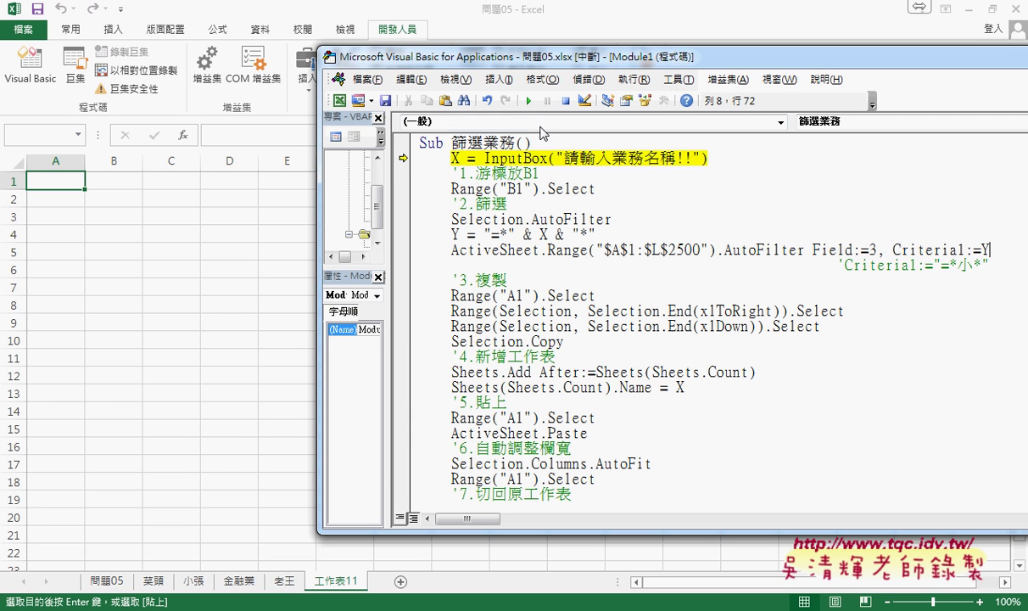
click(401, 234)
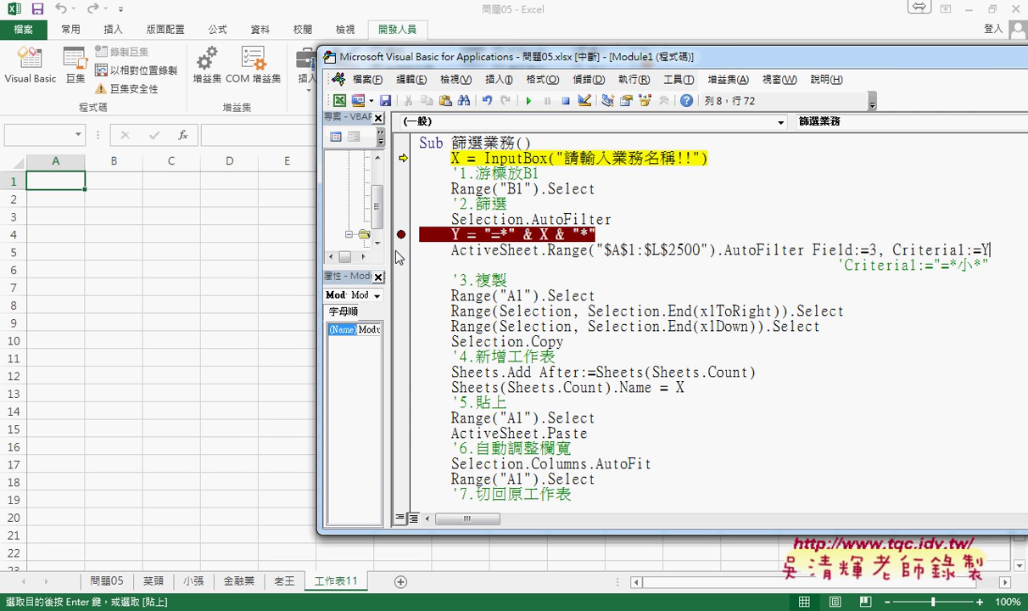
Step: Reset the macro, breakpoint the AutoFilter line, and delete the 工作表11 sheet
click(401, 249)
click(565, 101)
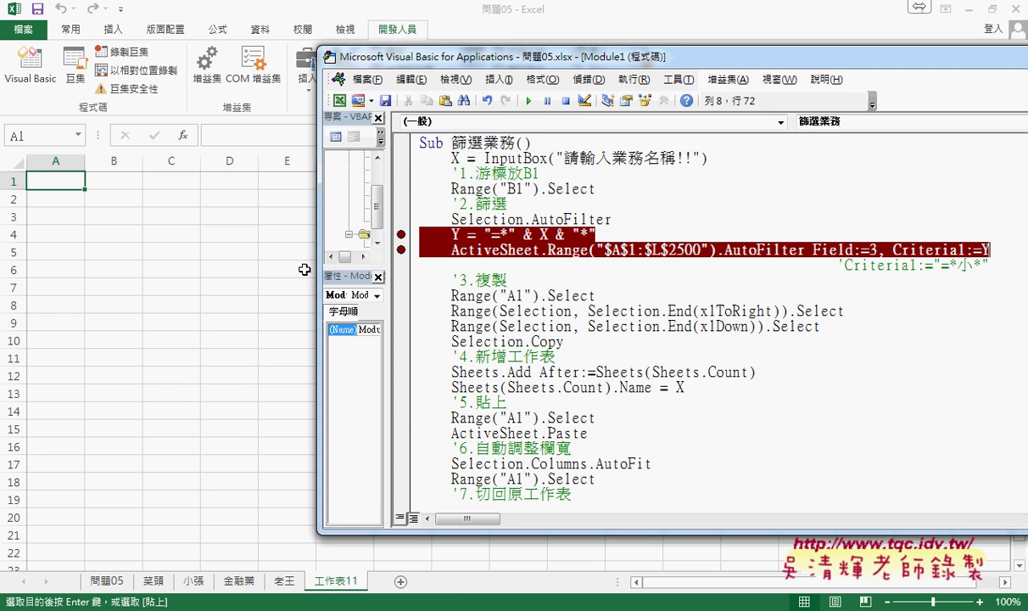
right_click(332, 581)
click(392, 416)
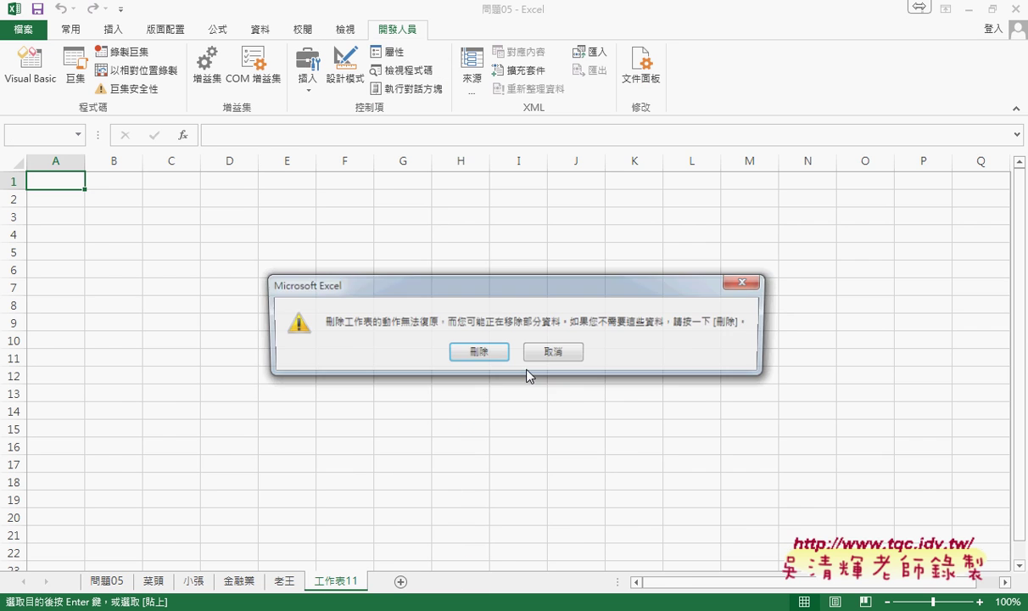
key(Return)
click(106, 581)
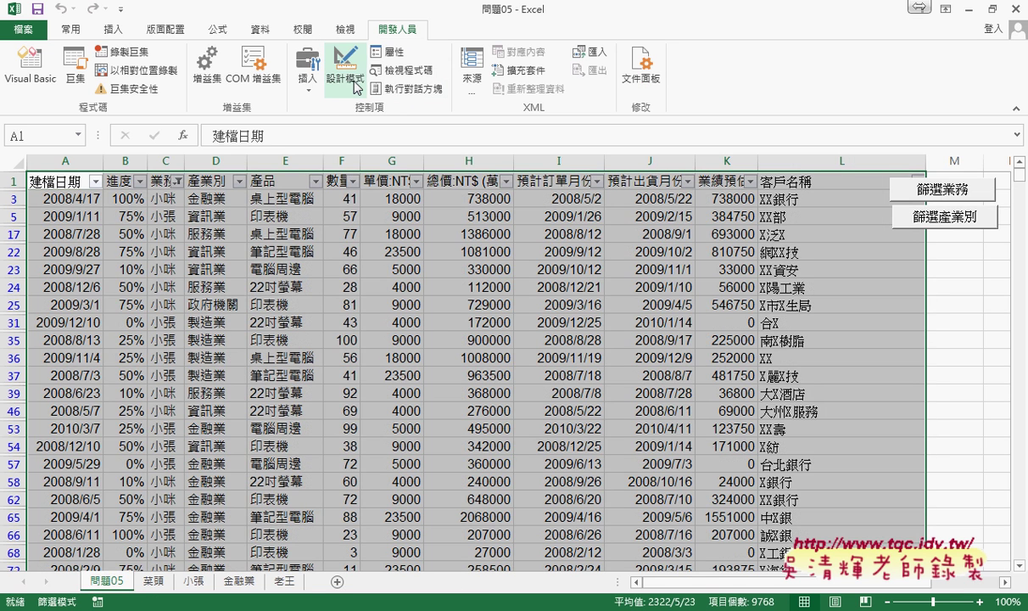
Step: Turn off filtering on the 問題05 table
click(260, 29)
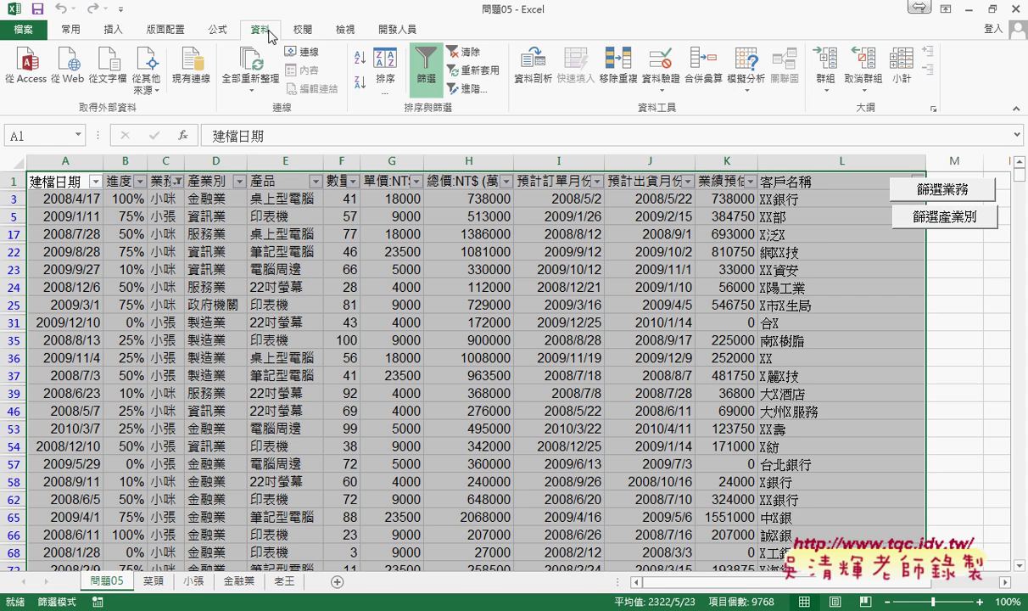
click(427, 74)
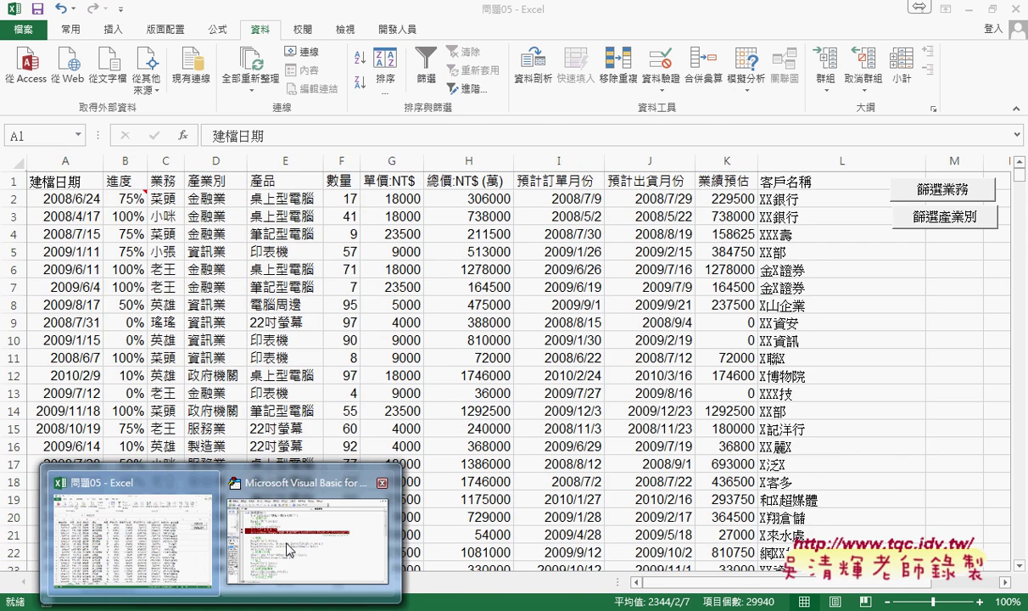
click(292, 511)
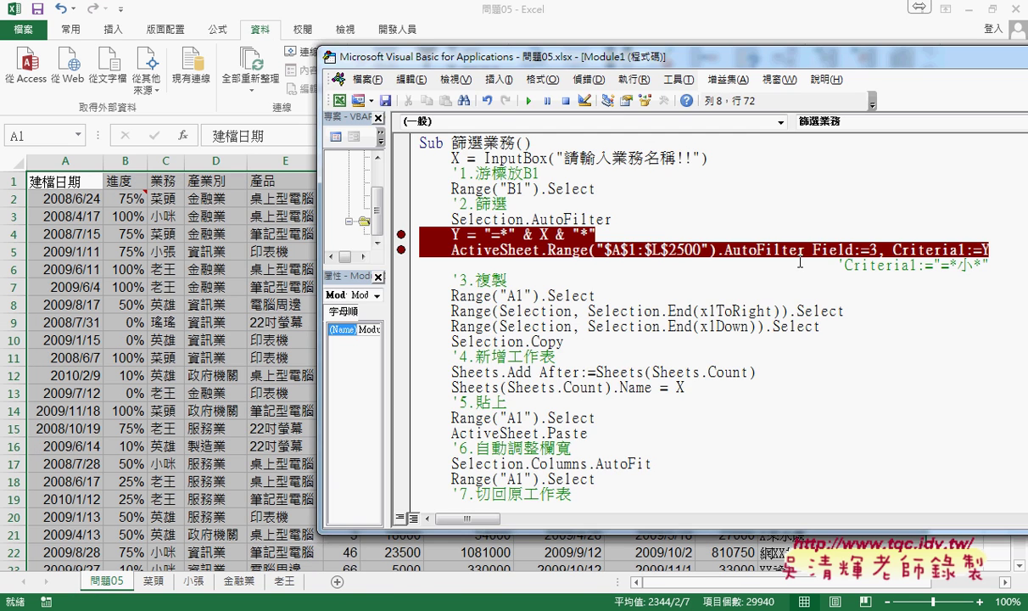
Step: Run 篩選業務 with the name 小 and step once so Y holds "=*小*"
click(953, 257)
click(530, 101)
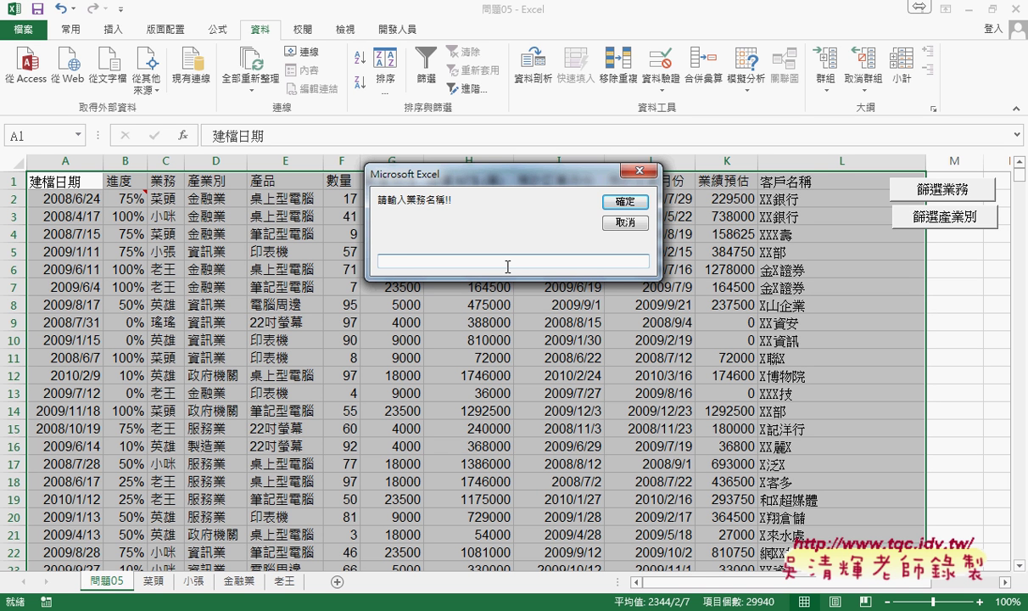
text(小)
click(625, 202)
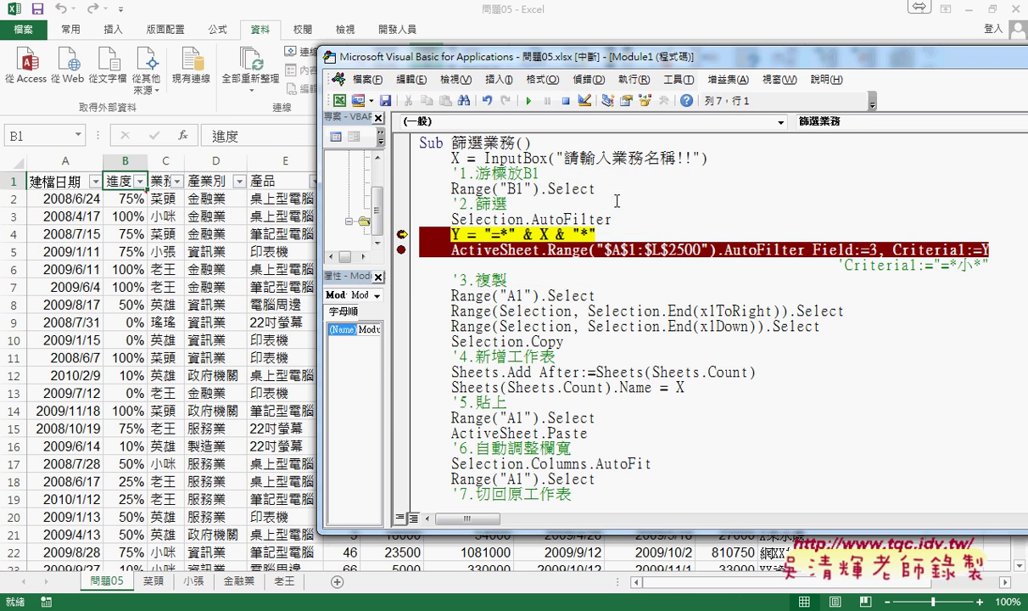
key(F8)
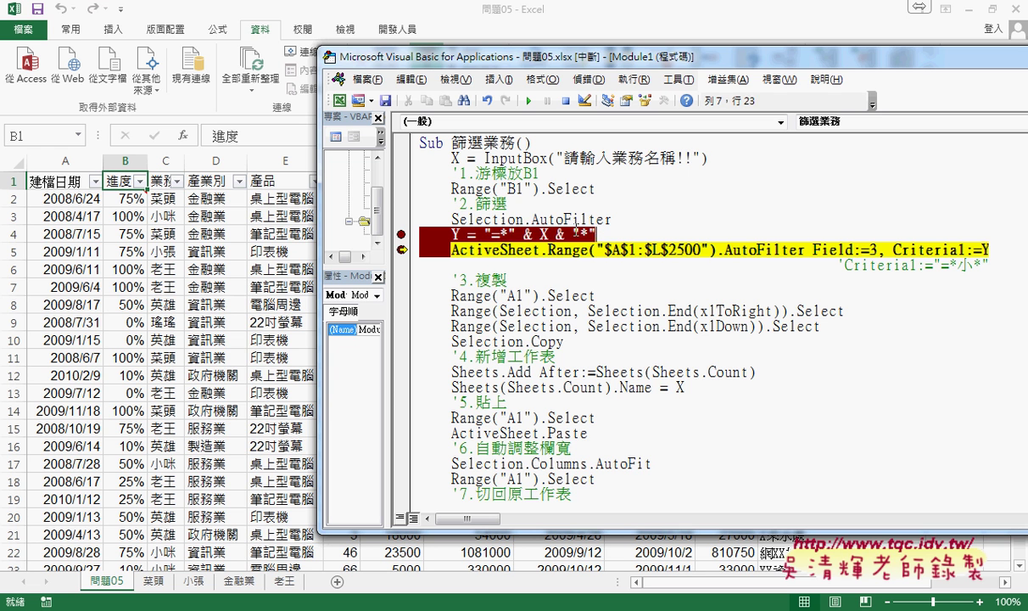
Step: Check Y's value, then step to the end, copying matching rows into new sheet 小
drag(596, 234, 483, 232)
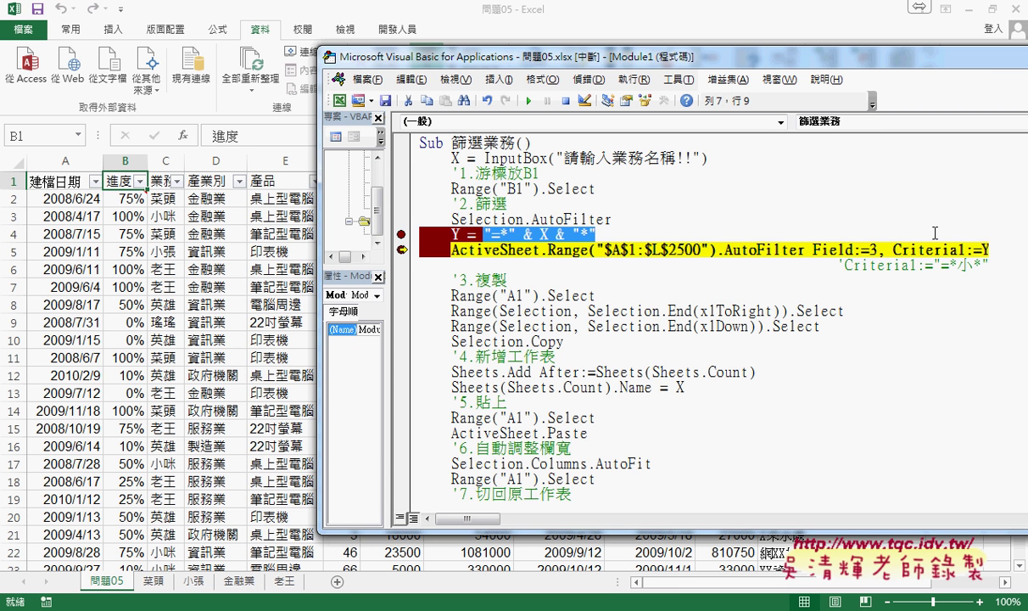
mouse_move(986, 250)
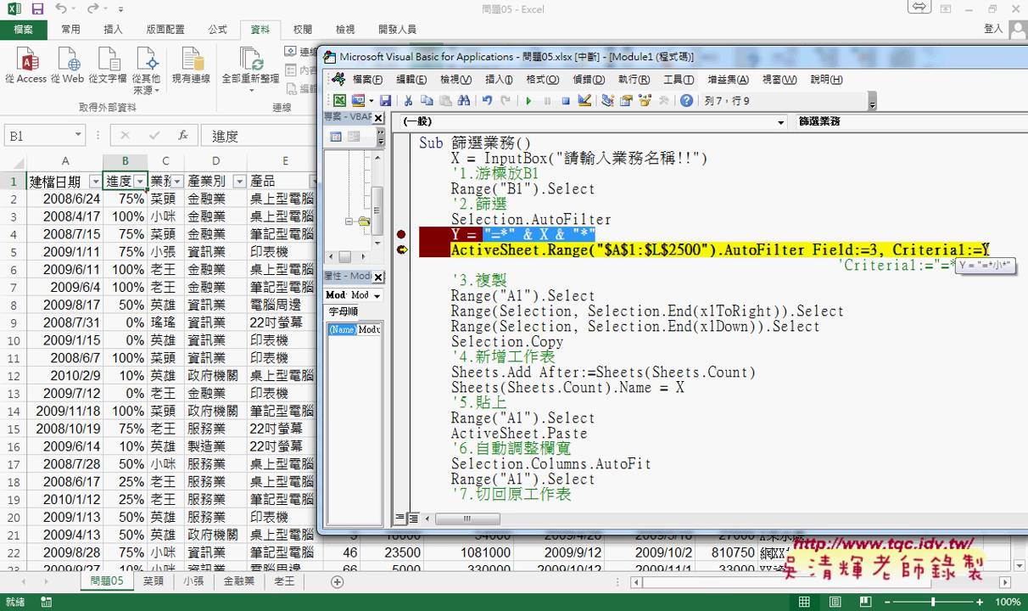
key(F8)
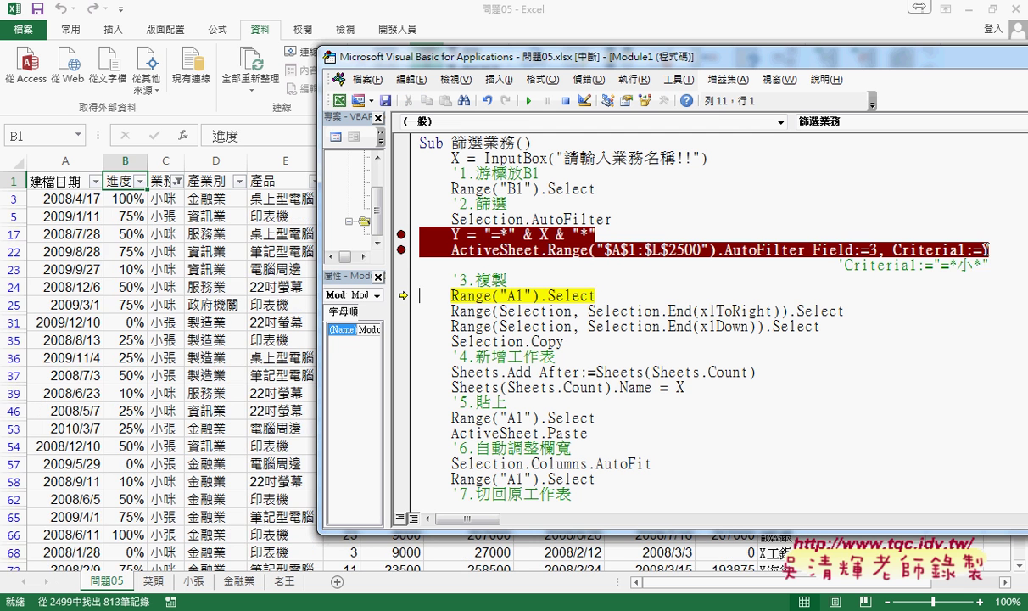
key(F8)
key(F8)
key(F8)
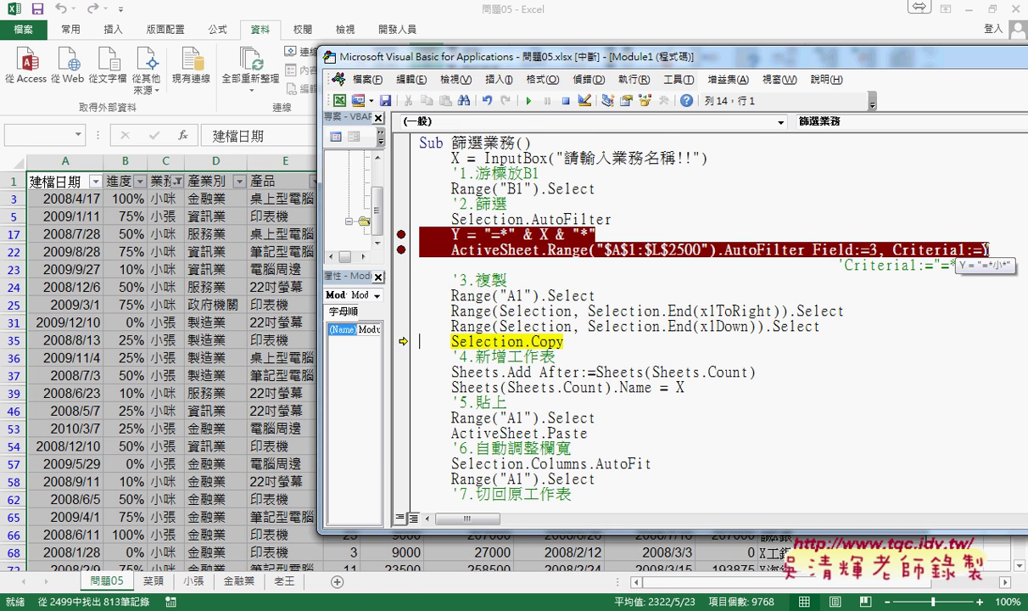
key(F8)
key(F8)
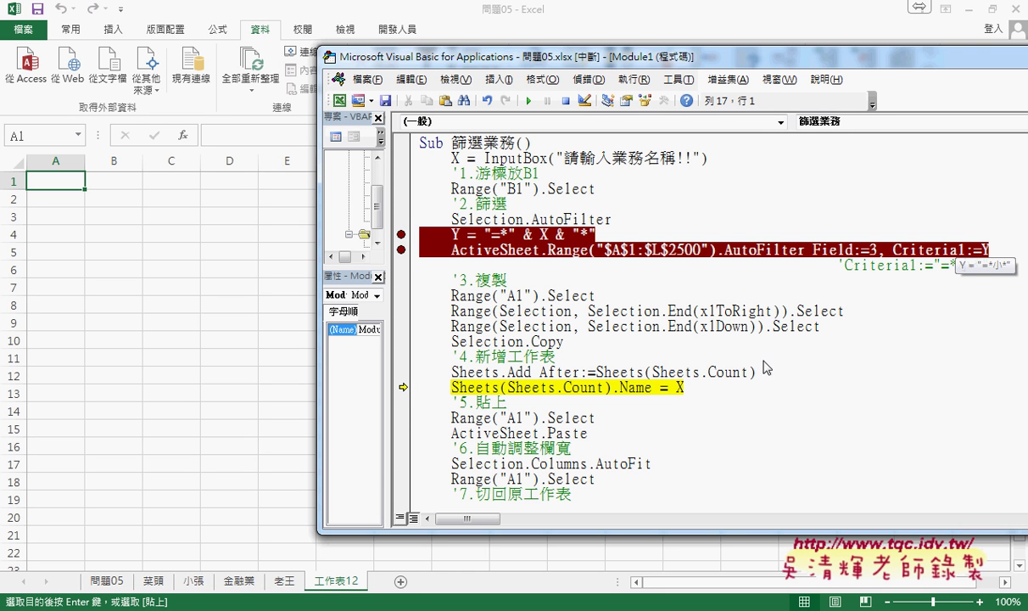
mouse_move(683, 387)
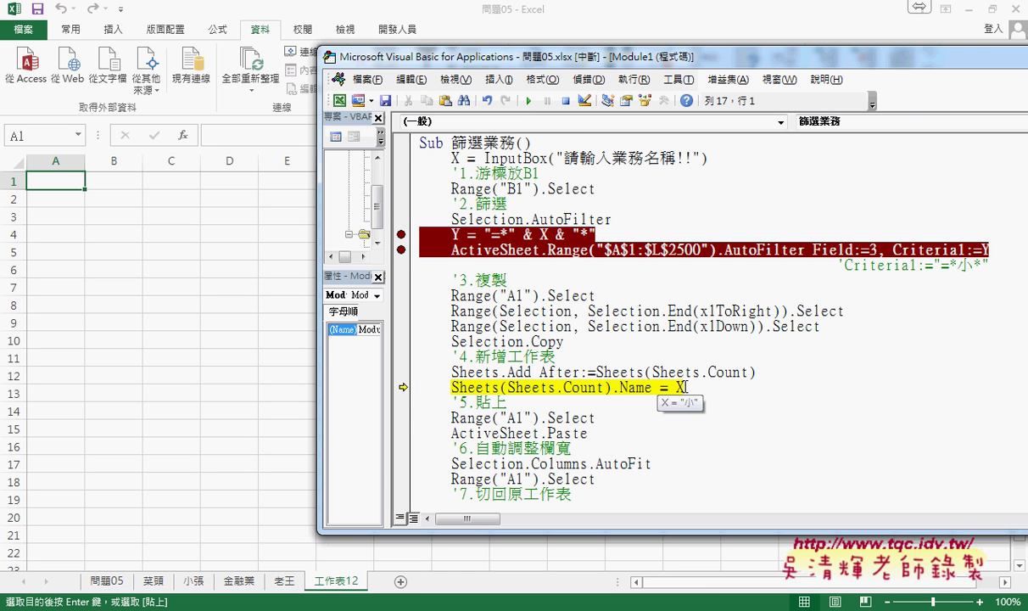
key(F8)
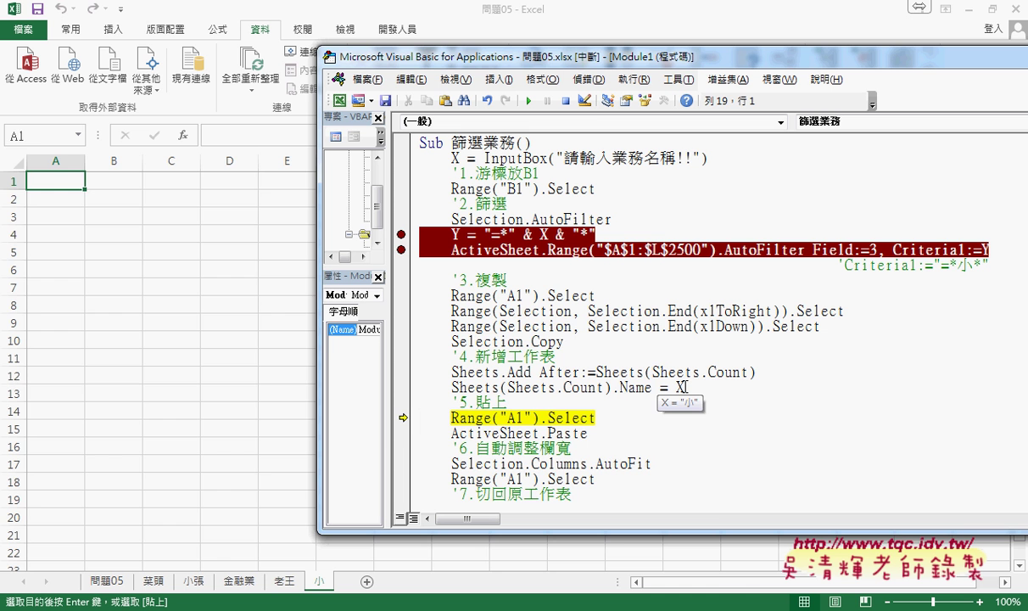
key(F8)
key(F8)
key(F8)
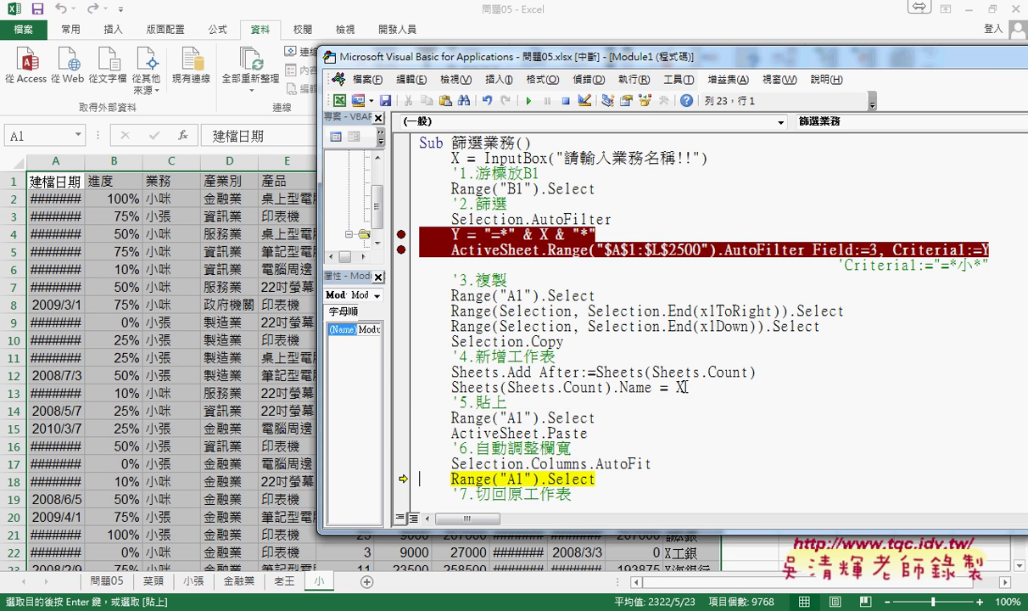
key(F8)
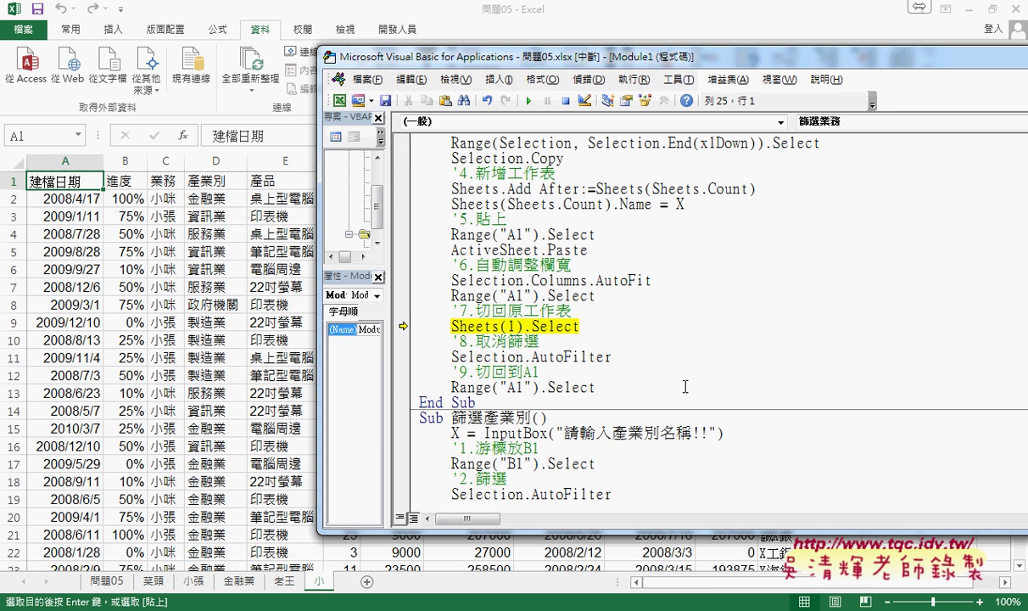
key(F8)
key(F8)
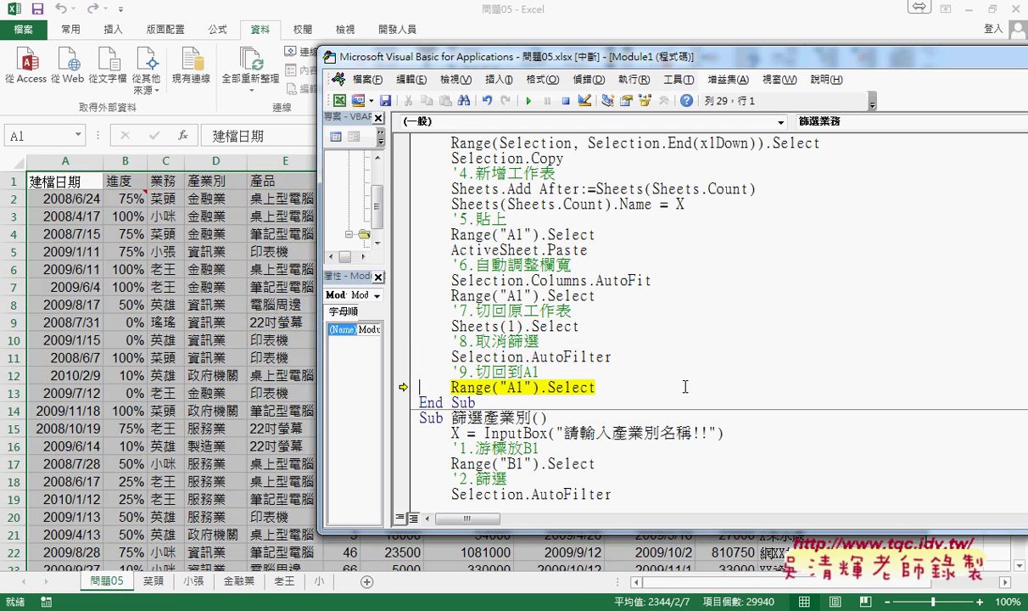
key(F8)
key(F8)
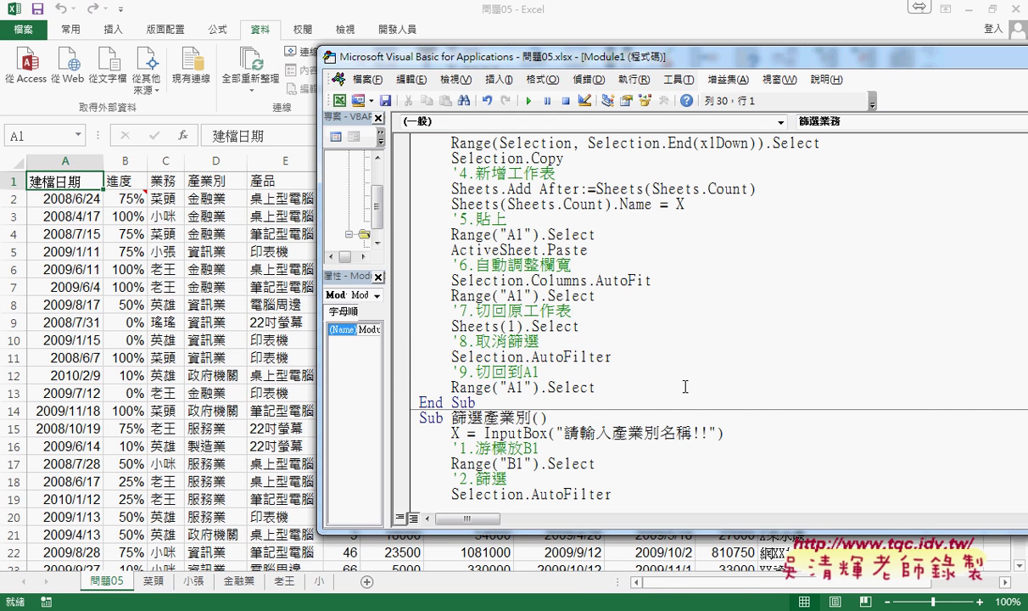
Step: Review the copied 業務 entries on the 小 sheet, then return to 問題05
click(319, 582)
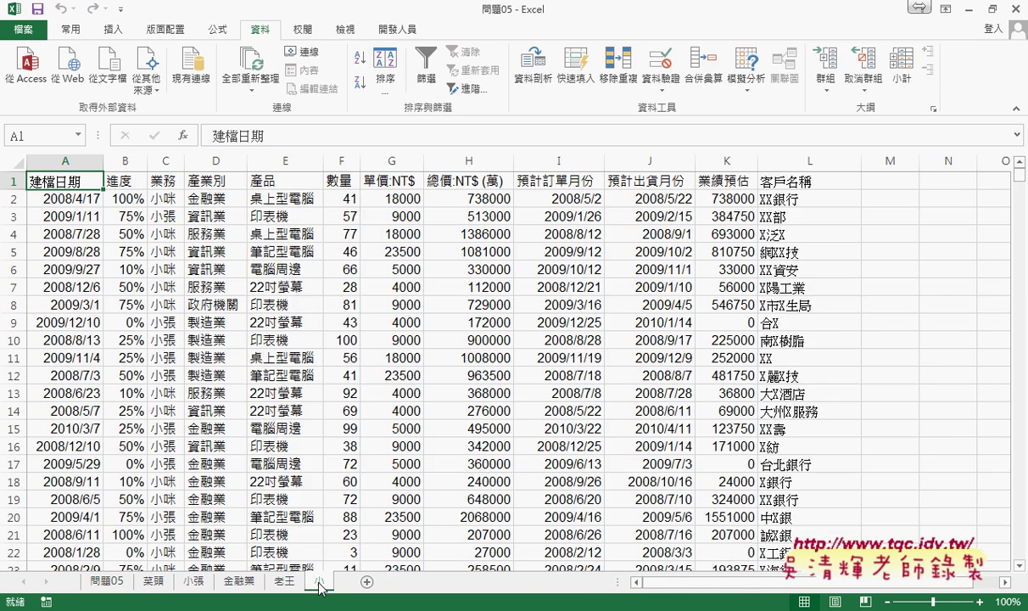
click(166, 161)
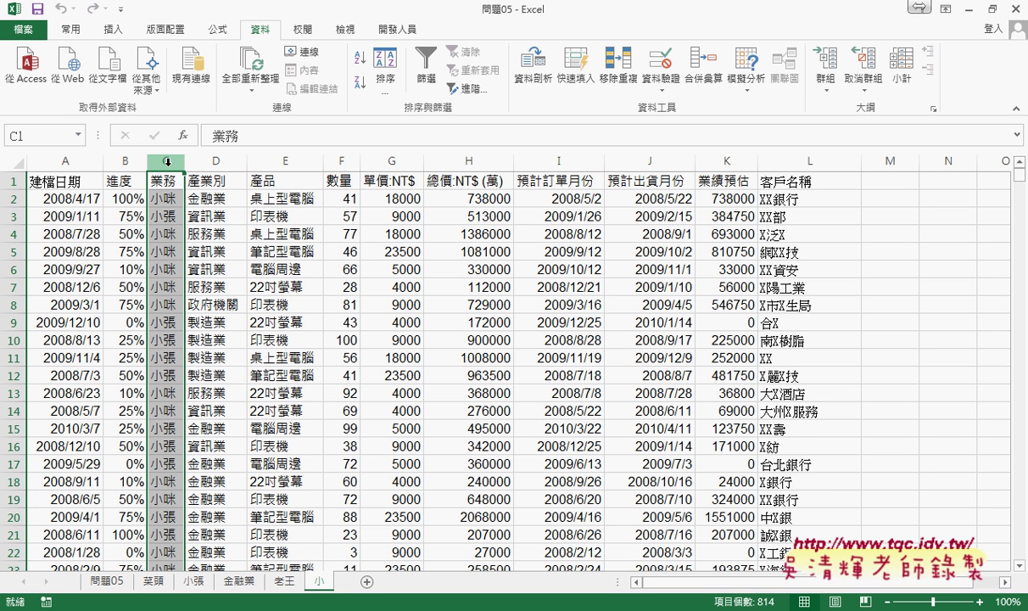
click(119, 582)
Step: Turn filtering on for the 問題05 table and open the 業務 column's filter choices
click(161, 178)
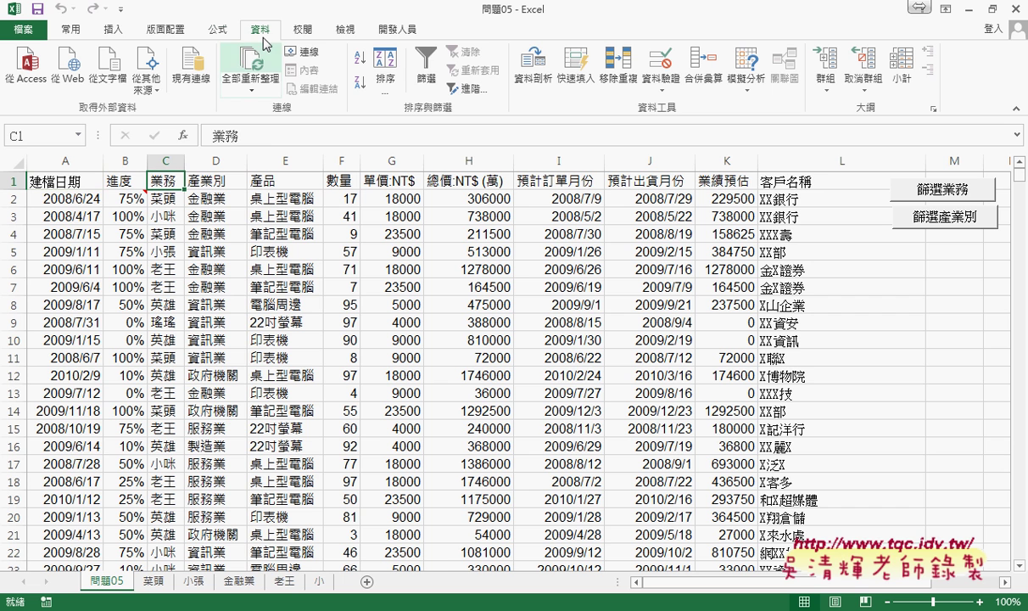
click(424, 66)
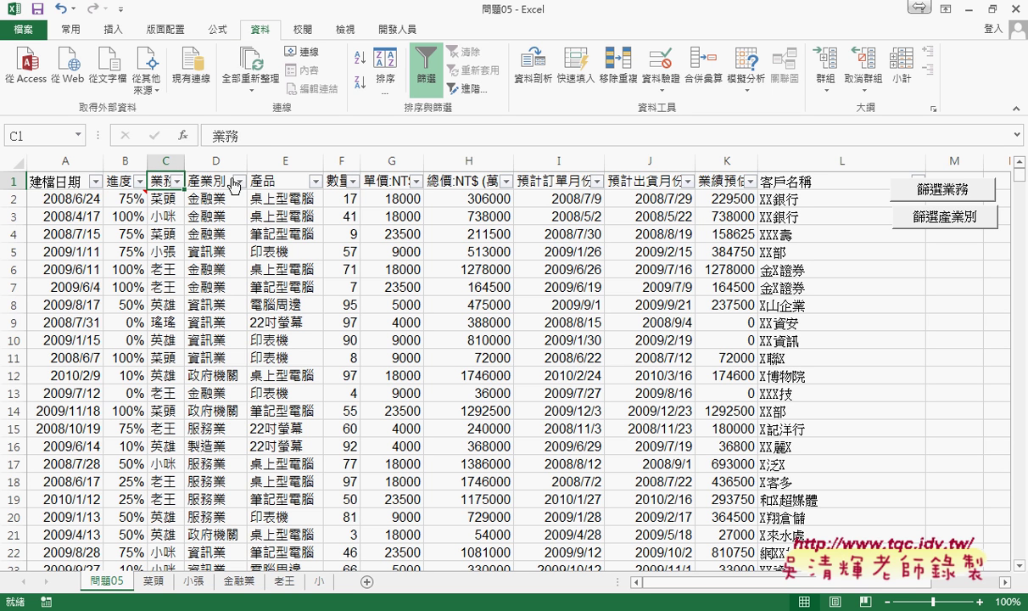
click(177, 181)
mouse_move(110, 296)
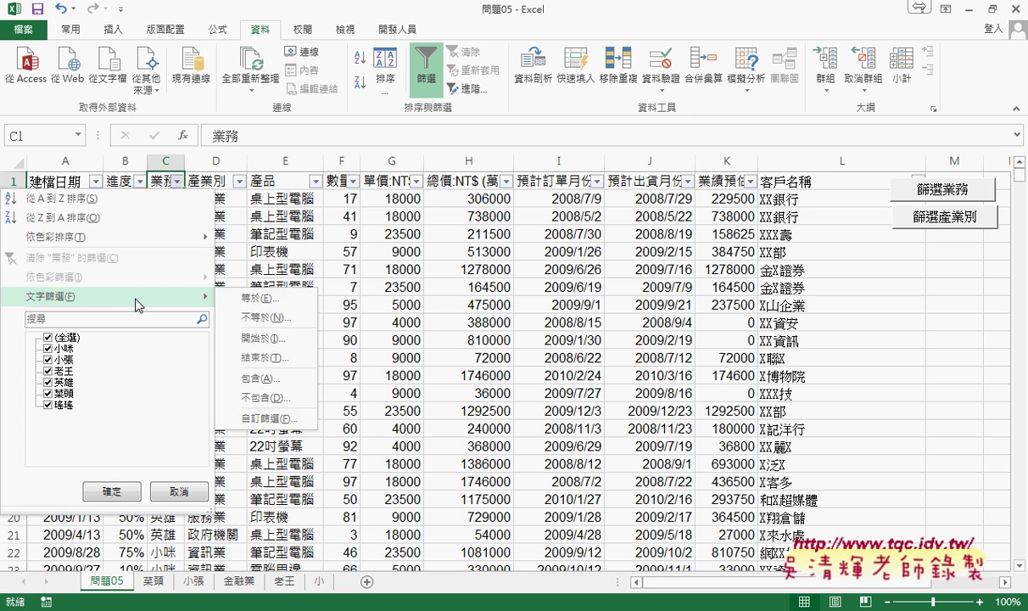
click(261, 382)
click(297, 492)
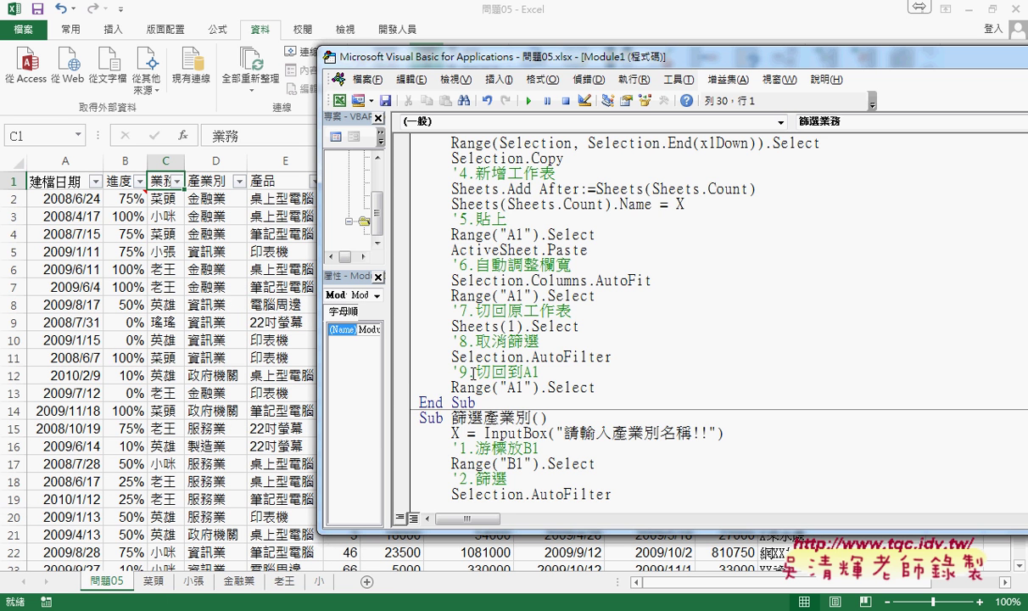
Step: Select the 篩選業務 macro code from its last line up to the Sub 篩選業務 line
drag(595, 387, 409, 150)
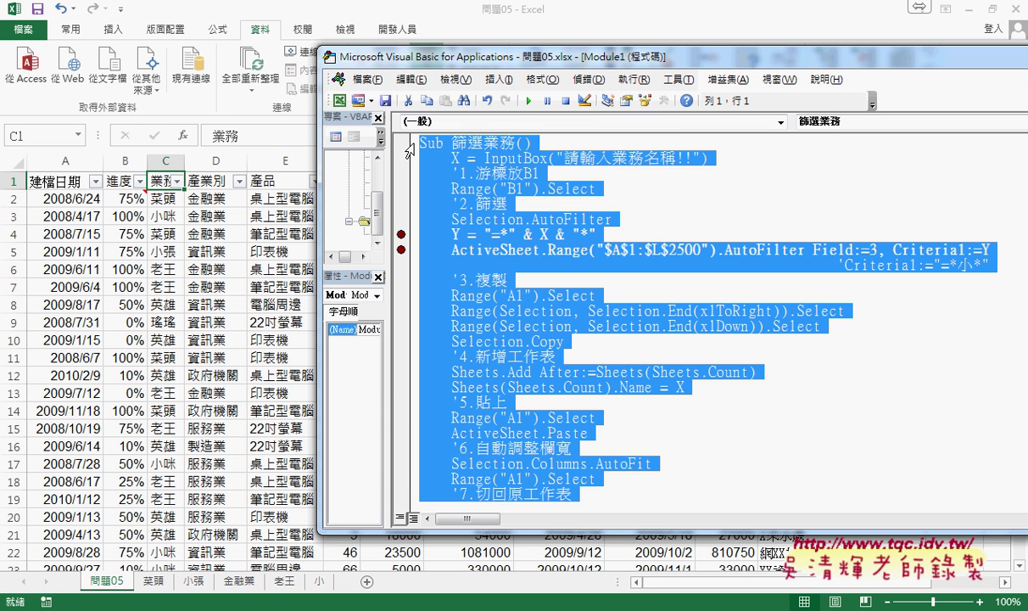